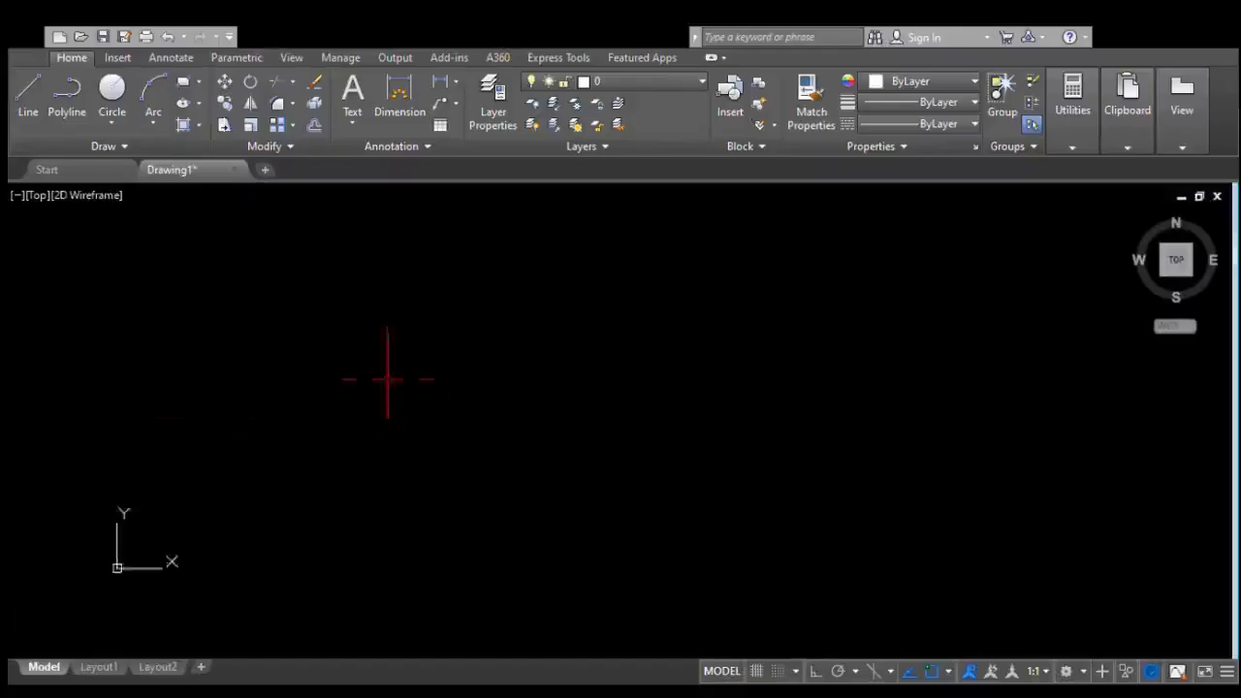
Step: Draw three concentric circles: a large outer one, a medium one inside it and a small one in the middle
click(111, 89)
click(449, 379)
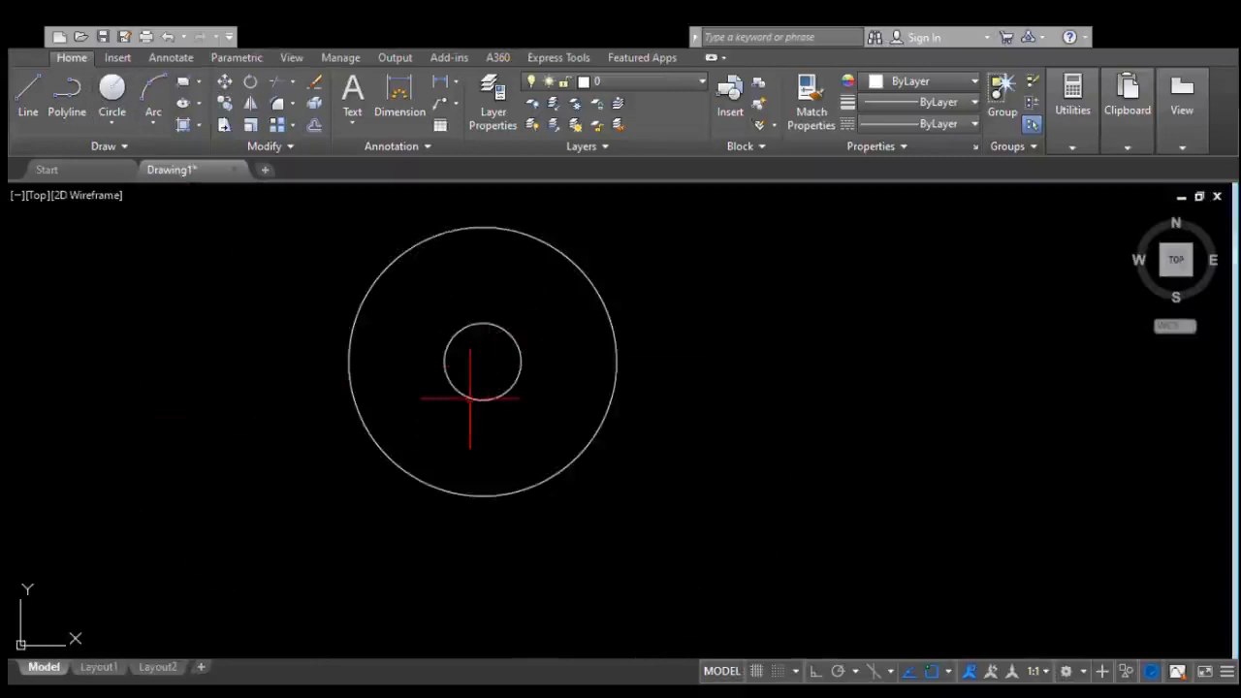
scroll(500, 417, down, 1)
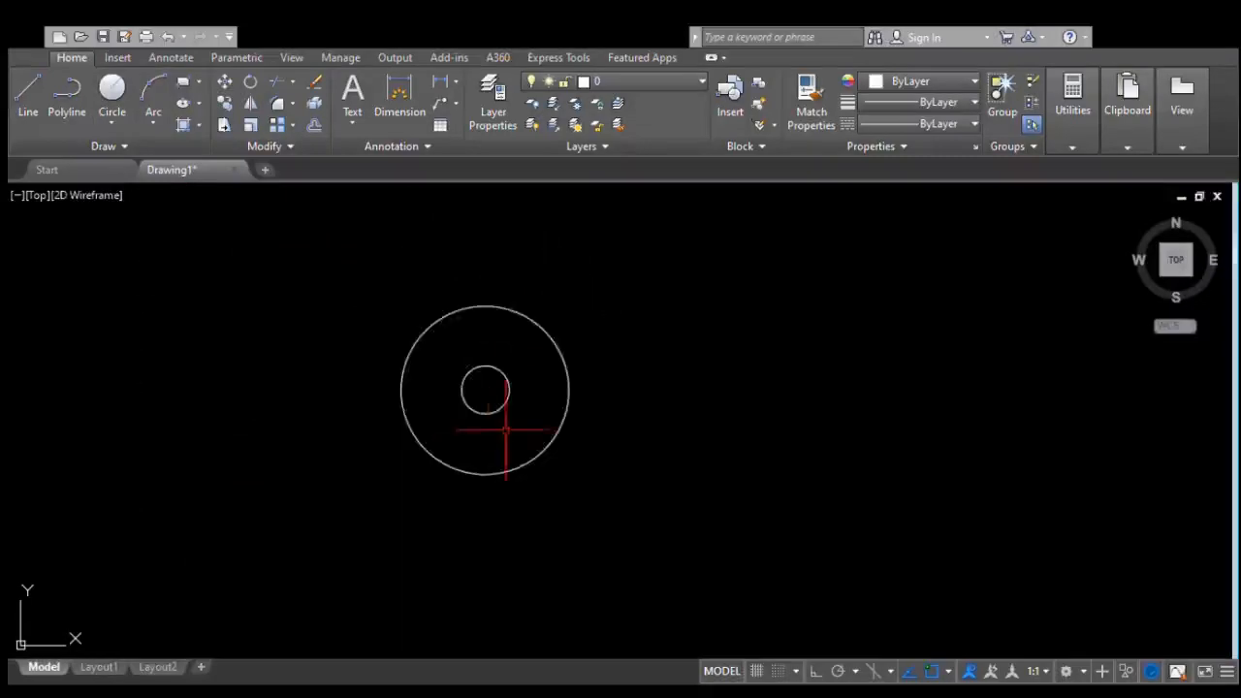
scroll(490, 414, up, 3)
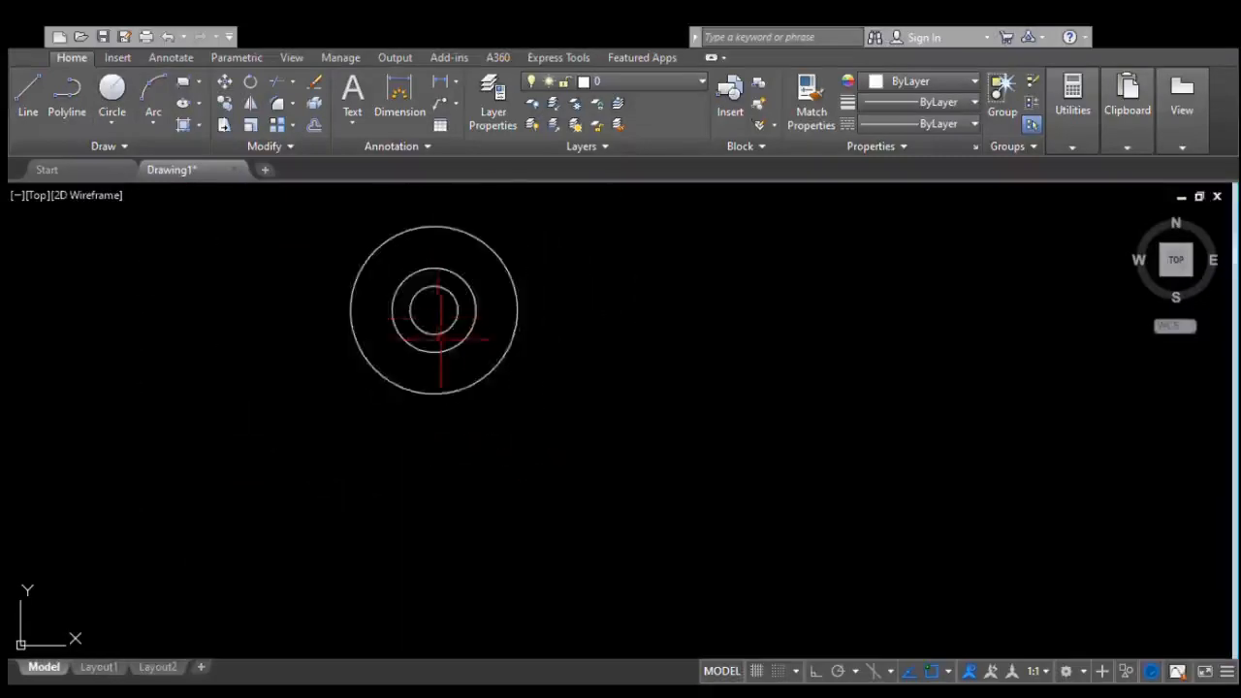
scroll(496, 407, up, 2)
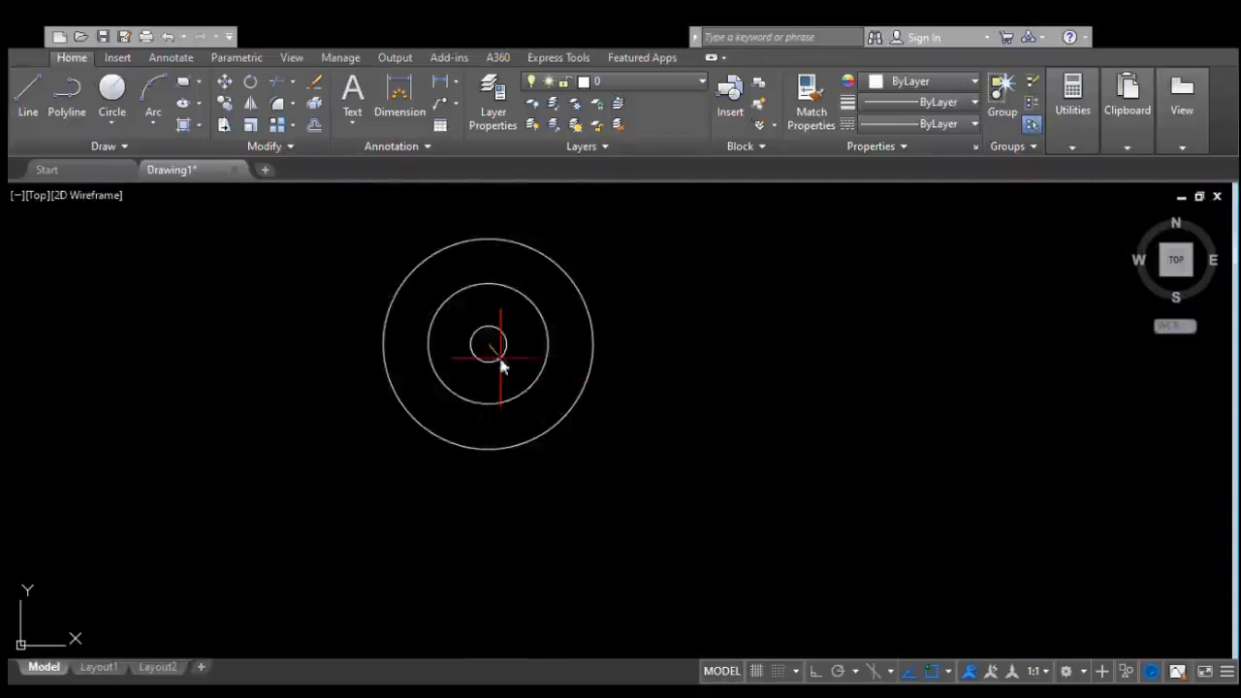
Step: Move the innermost circle straight sideways so its left quadrant touches the large circle's right quadrant, with Ortho on
scroll(500, 358, up, 2)
click(539, 372)
click(539, 371)
text(m)
key(Return)
click(407, 335)
key(F8)
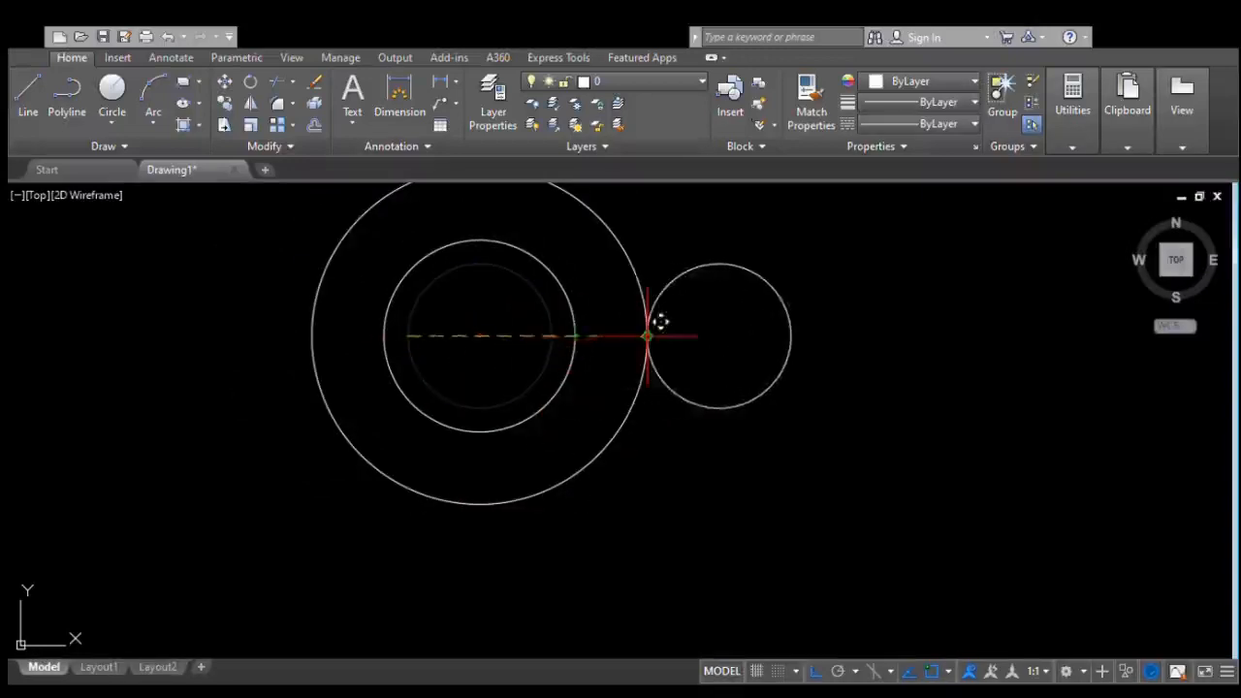
click(647, 337)
Step: Mirror the side circle about the vertical line through the large circle's centre, keeping the original
click(478, 335)
click(479, 374)
key(Return)
Step: Split model space into two side-by-side viewports and frame the circle profile in each of them
scroll(479, 374, down, 4)
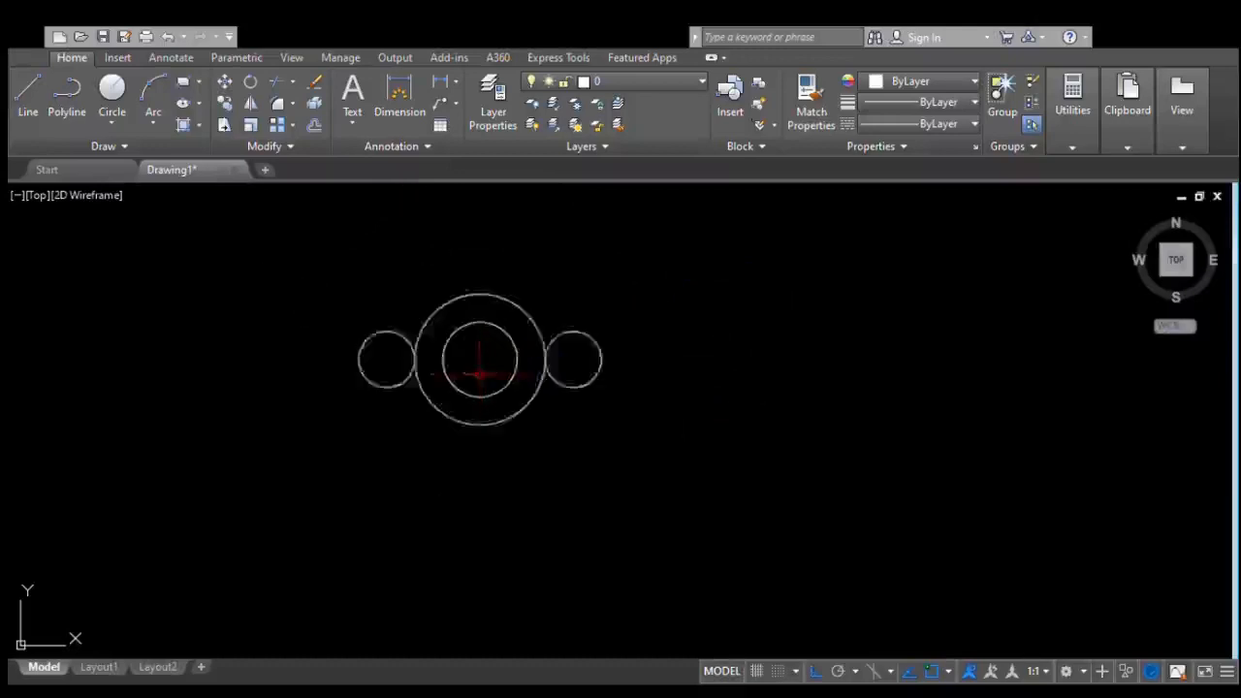
scroll(340, 300, up, 2)
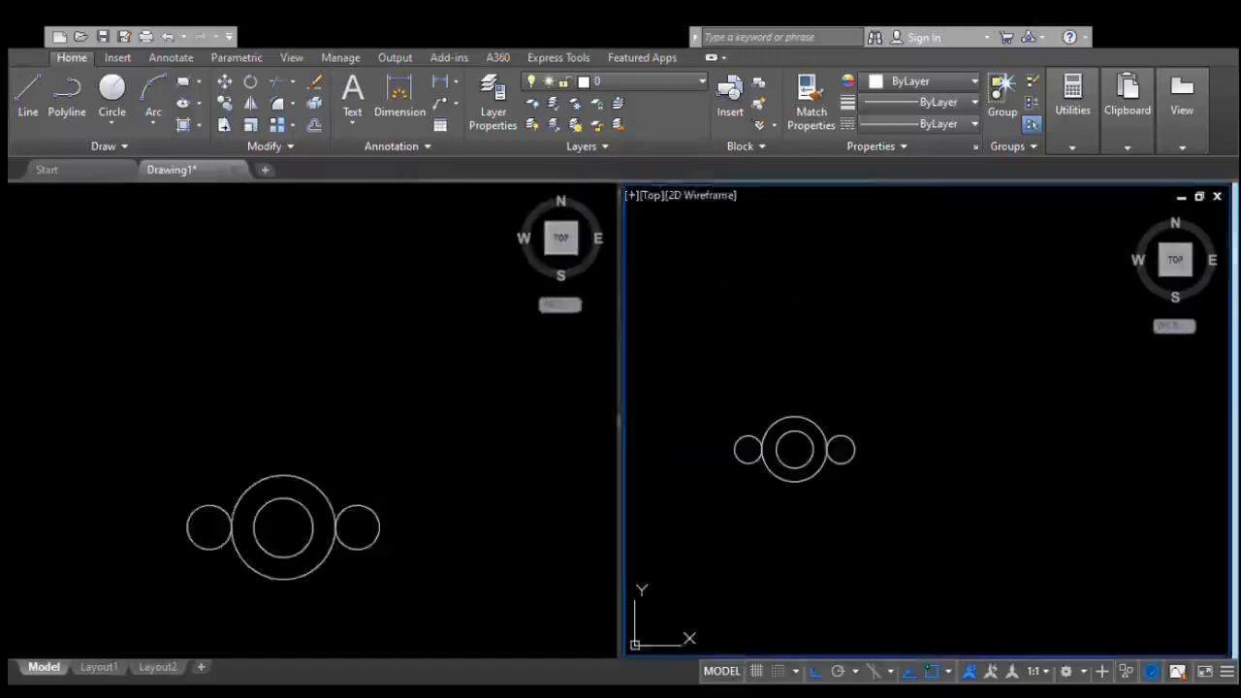
click(334, 520)
middle_drag(335, 520, 330, 414)
scroll(330, 414, up, 2)
click(698, 388)
click(119, 320)
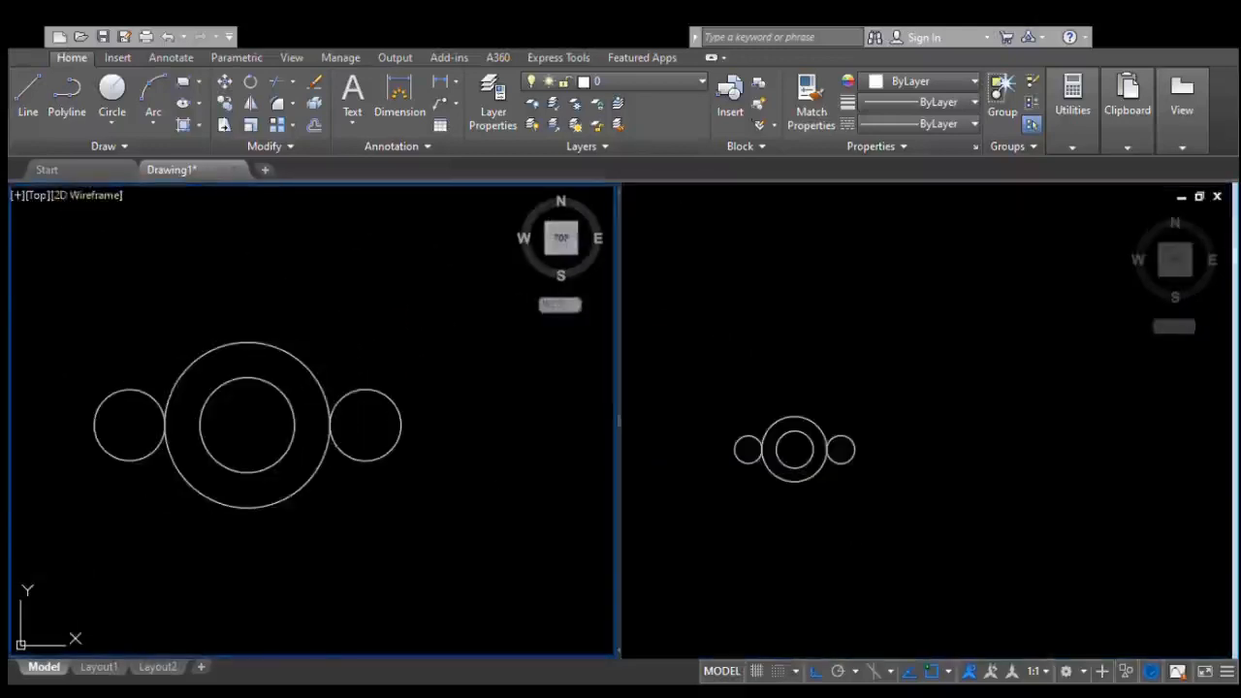
click(886, 494)
scroll(941, 476, up, 5)
scroll(989, 498, down, 4)
scroll(950, 482, up, 1)
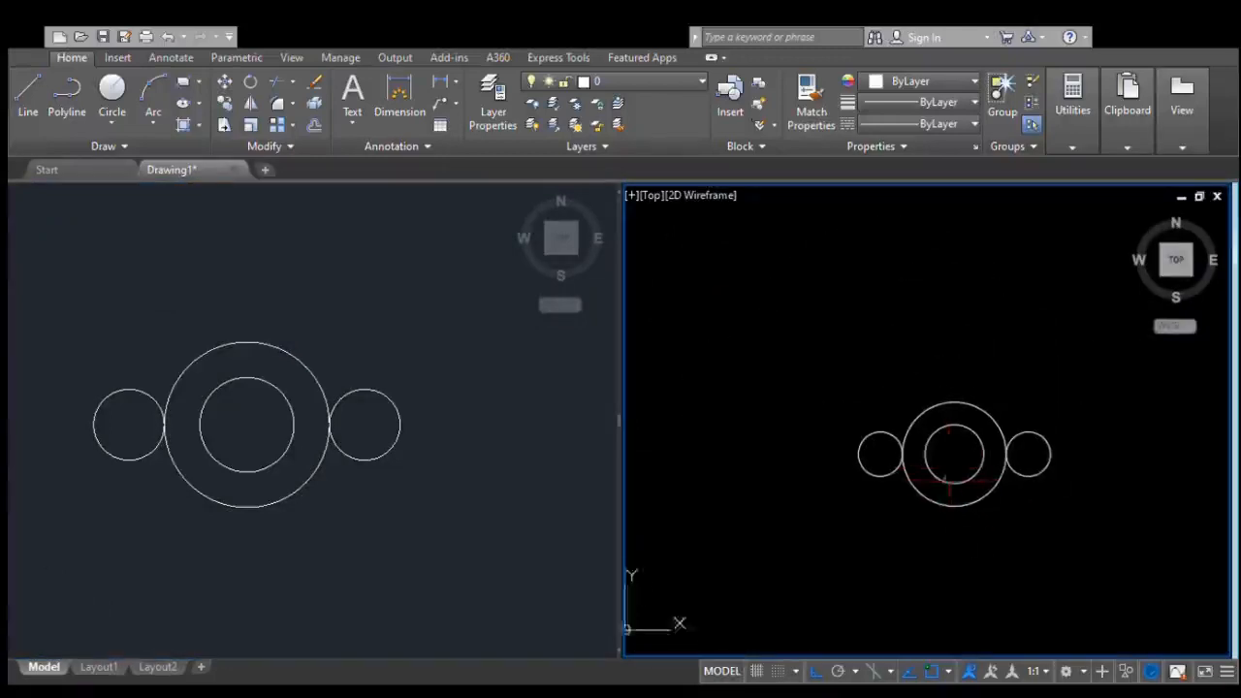
scroll(982, 558, up, 2)
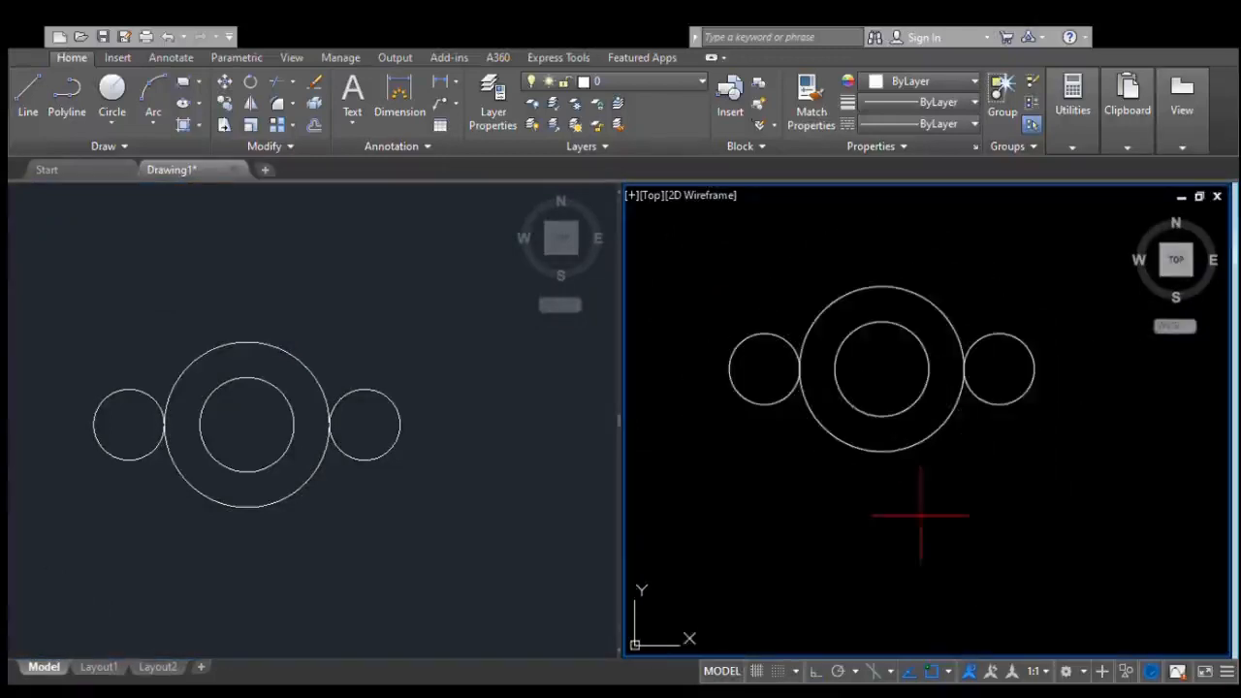
Step: Draw a wide rectangle and move it by its top-edge midpoint onto the large circle's bottom quadrant
click(782, 500)
click(1011, 572)
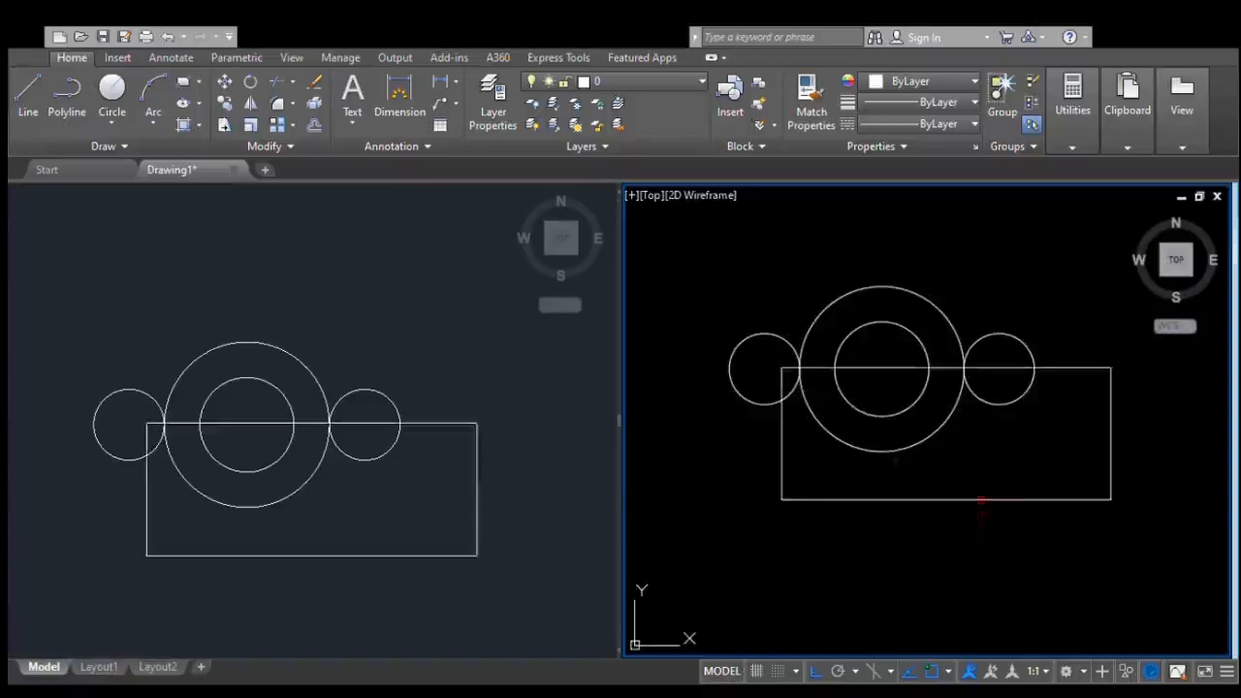
click(949, 368)
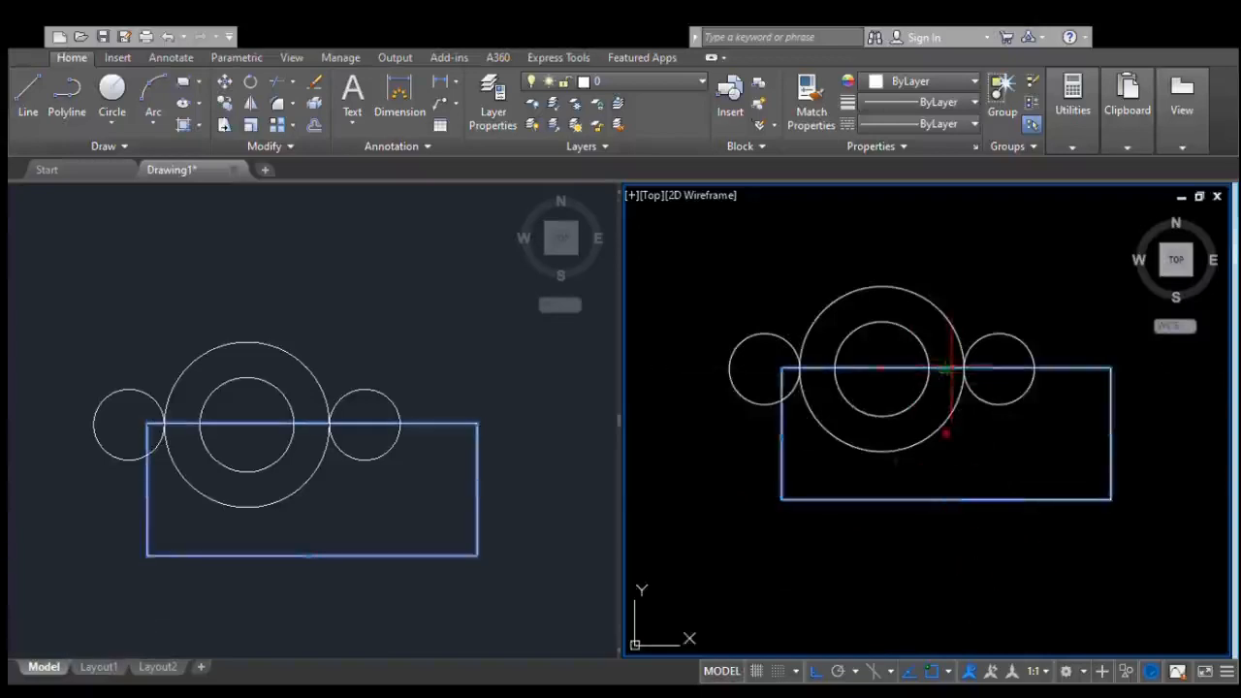
click(881, 452)
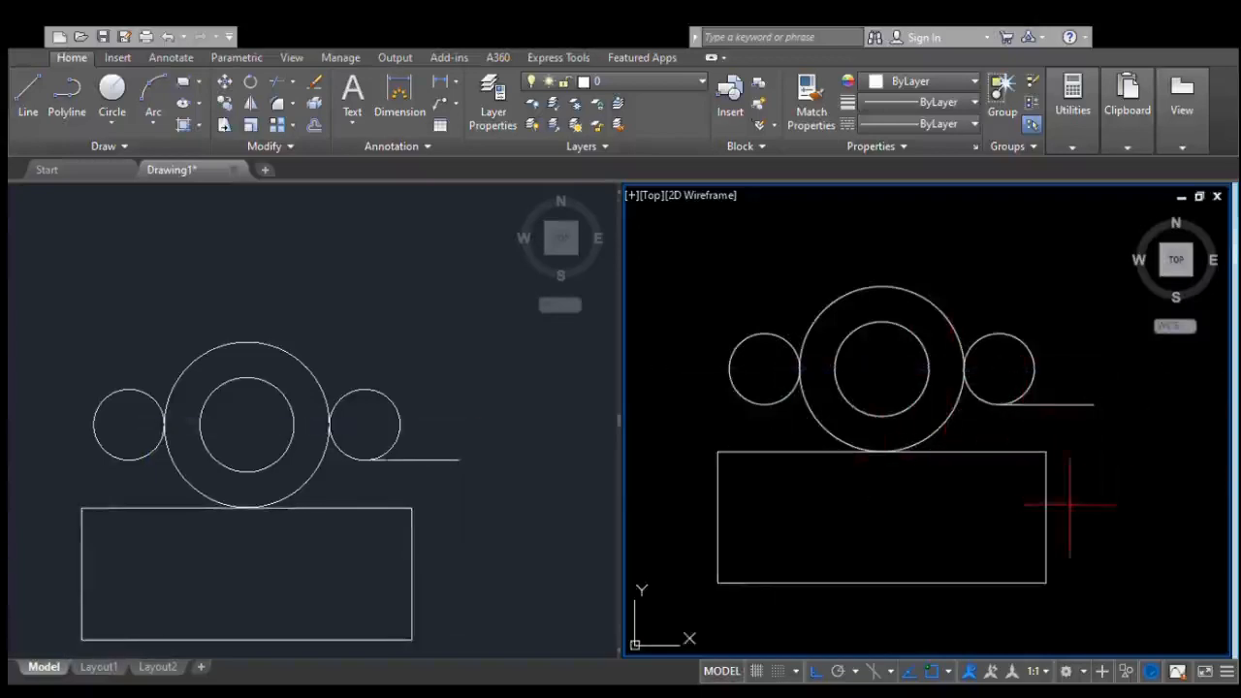
Step: Move the rectangle up to the guide line level with the bottoms of the side circles and erase the guide line
click(956, 583)
text(m)
key(Return)
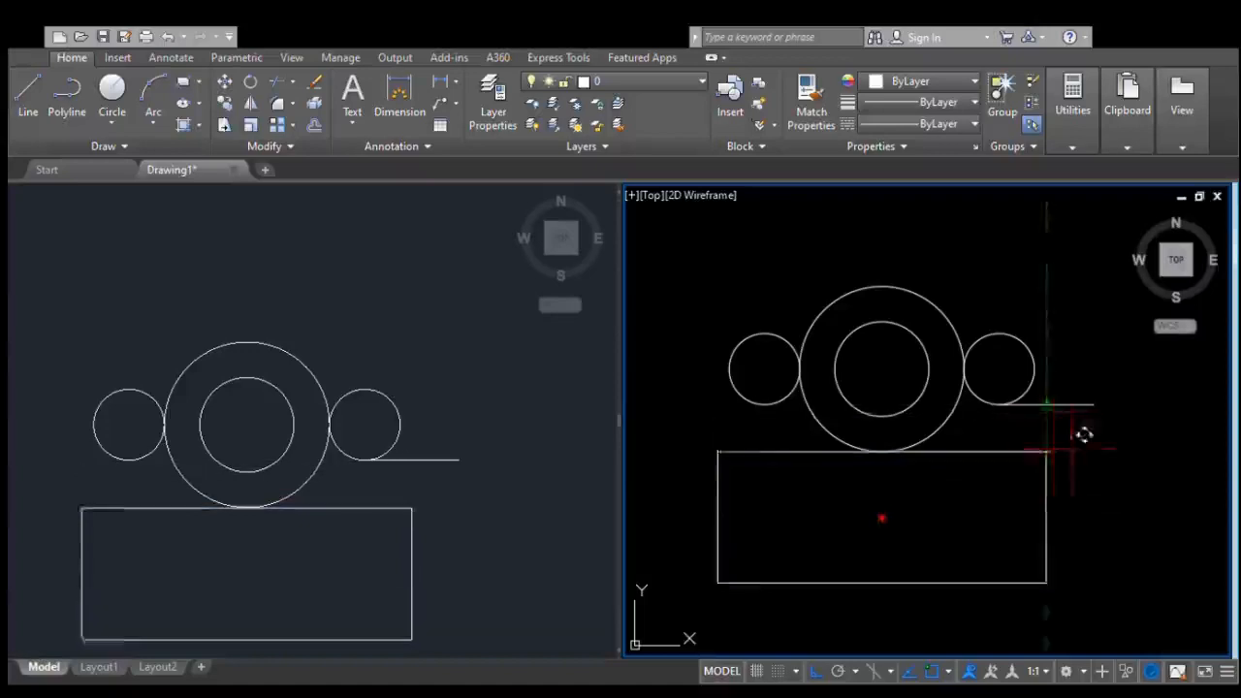
click(1046, 452)
click(1045, 405)
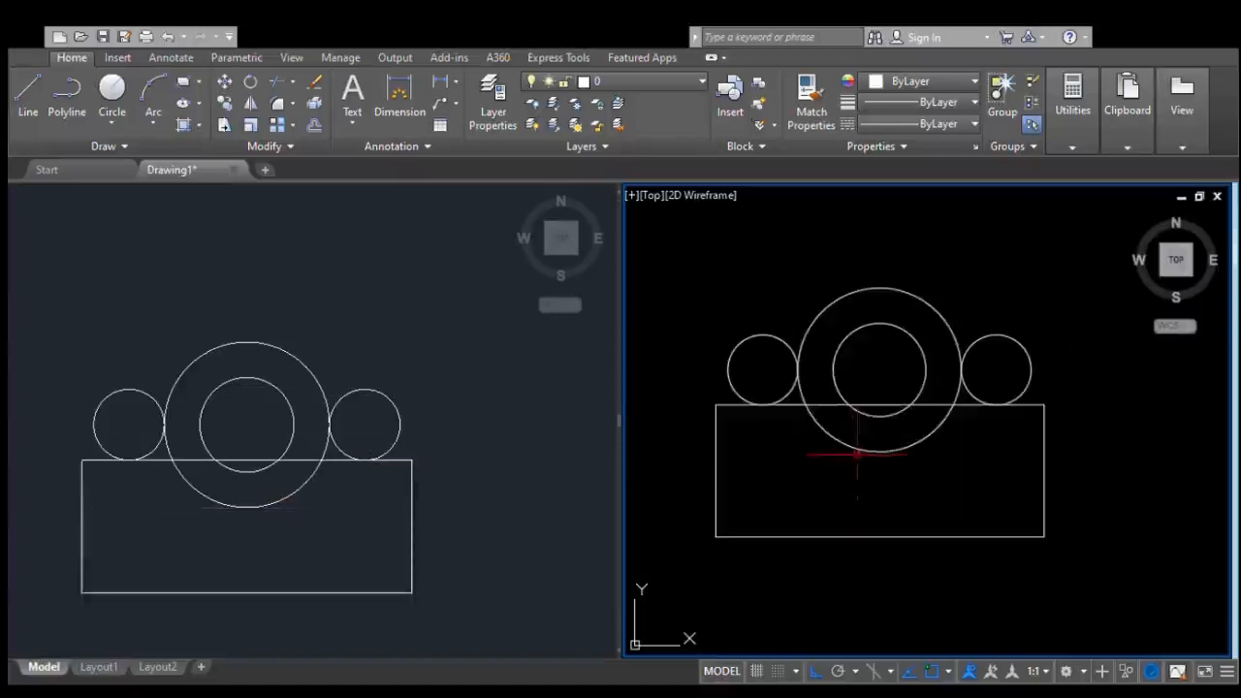
Step: Trim the large circle's lower arc and the rectangle's top edge within it, keeping the inner circle whole
click(903, 469)
click(863, 410)
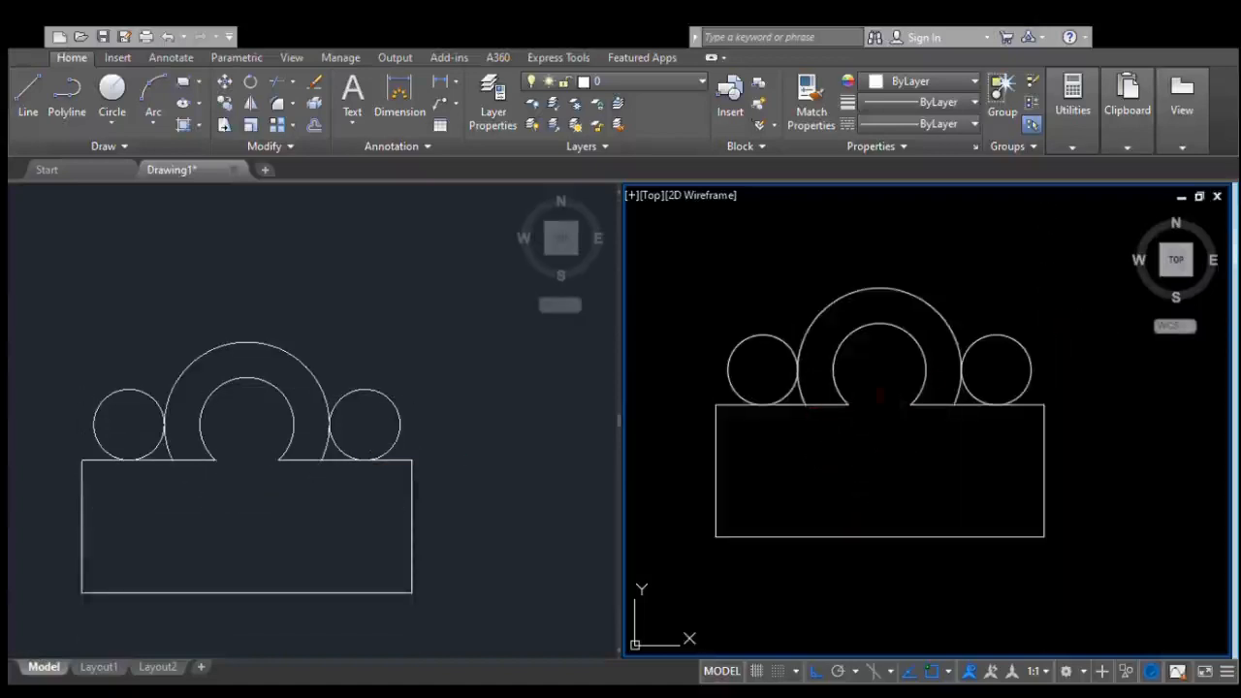
click(912, 484)
key(ctrl+z)
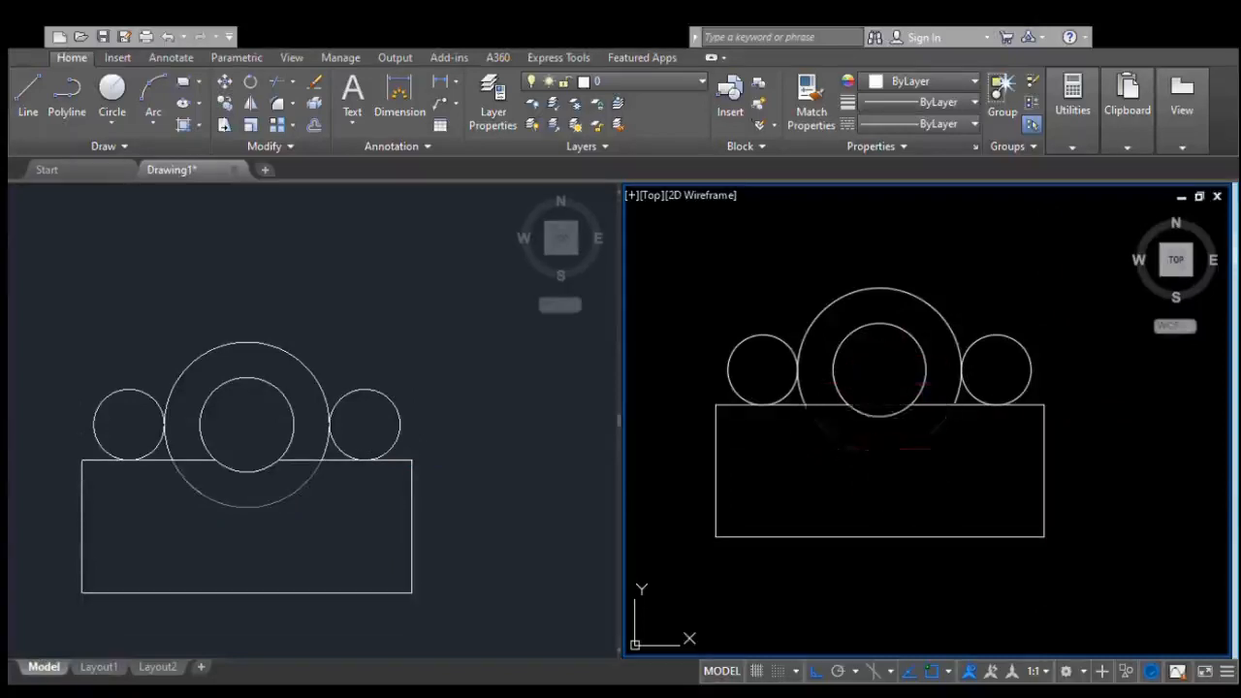
click(853, 442)
scroll(680, 446, up, 3)
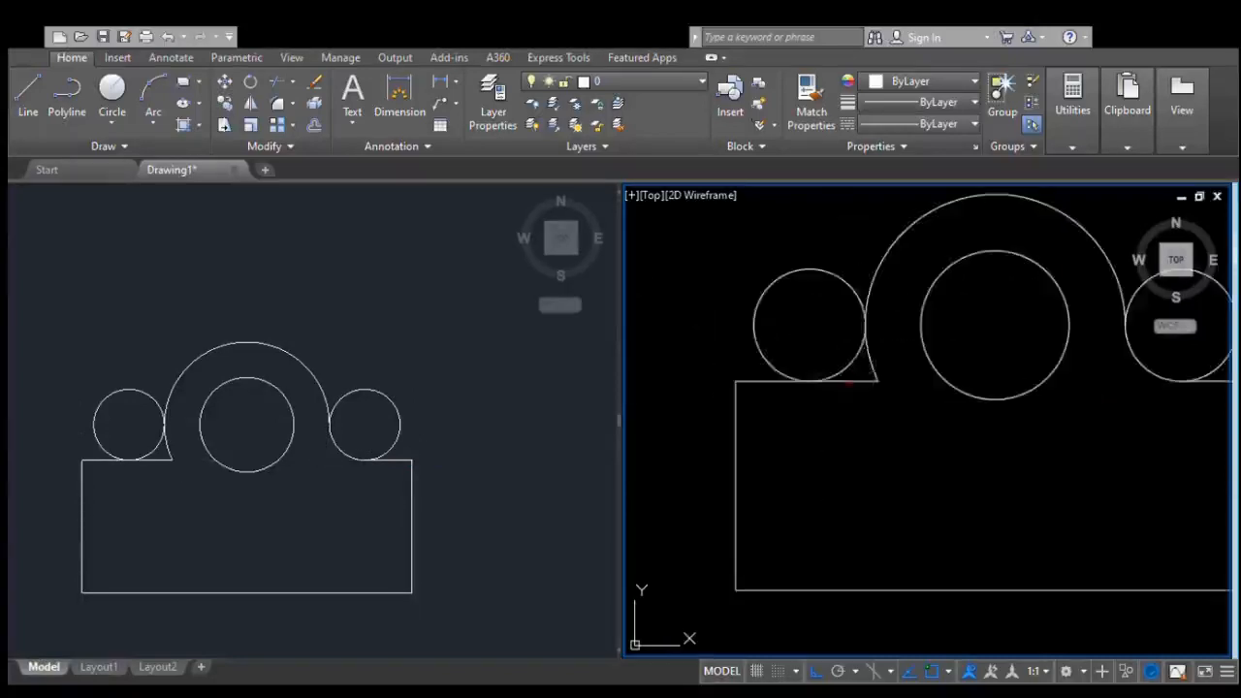
Step: Trim the side circles and leftover corner pieces to leave concave arcs blending the large arc into the rectangle's top edge
click(850, 385)
click(880, 376)
click(789, 315)
click(742, 294)
scroll(769, 441, down, 2)
click(934, 397)
click(958, 363)
scroll(707, 463, up, 1)
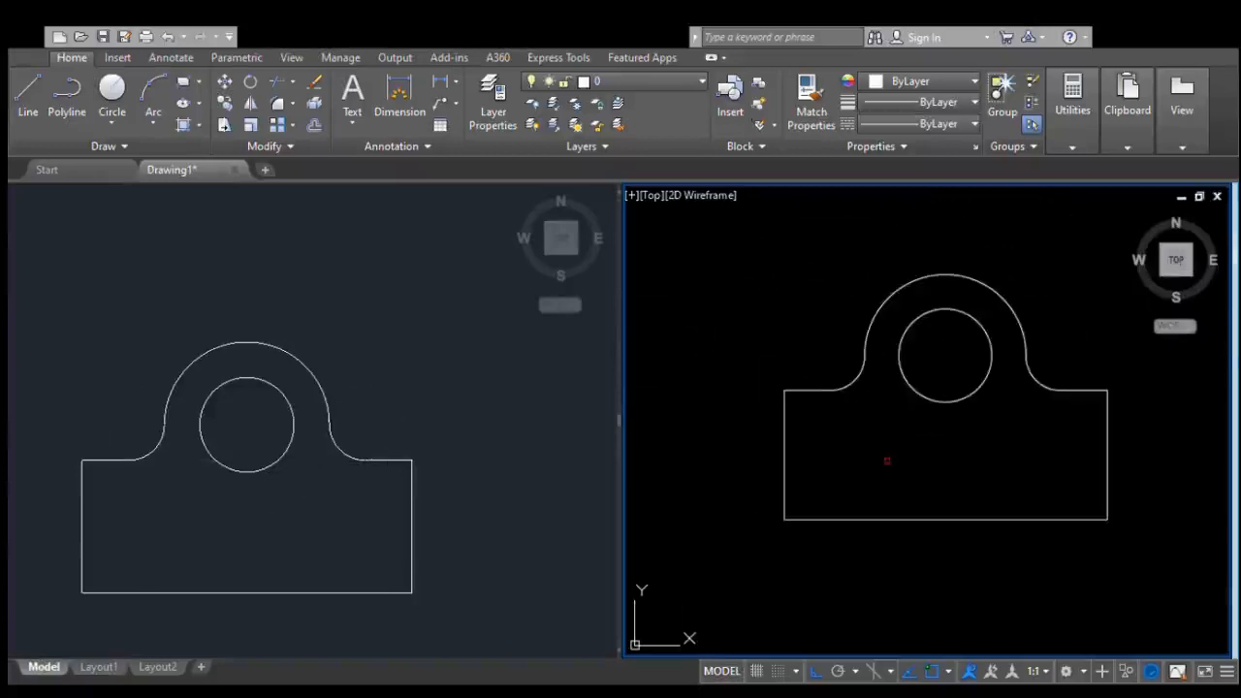
Step: Draw a small circle at the rectangle's lower-right corner and move it to the right edge's midpoint height, inward from that edge
click(1127, 538)
click(1125, 521)
text(m)
key(Return)
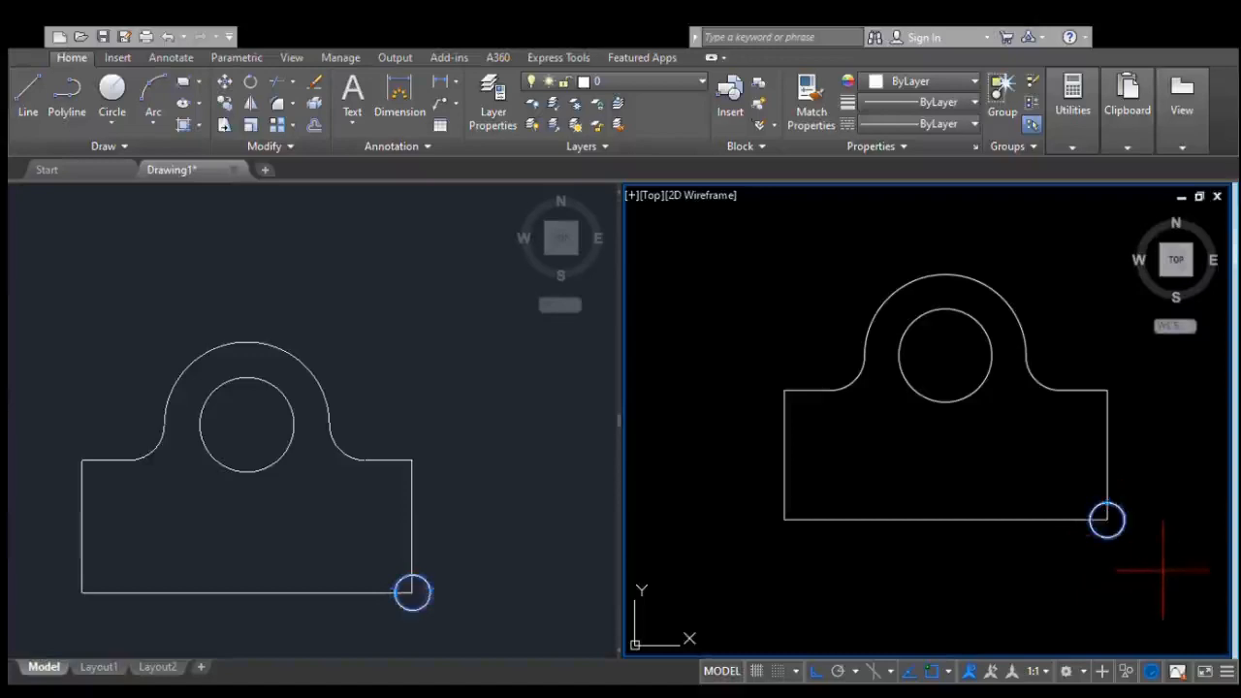
click(1170, 577)
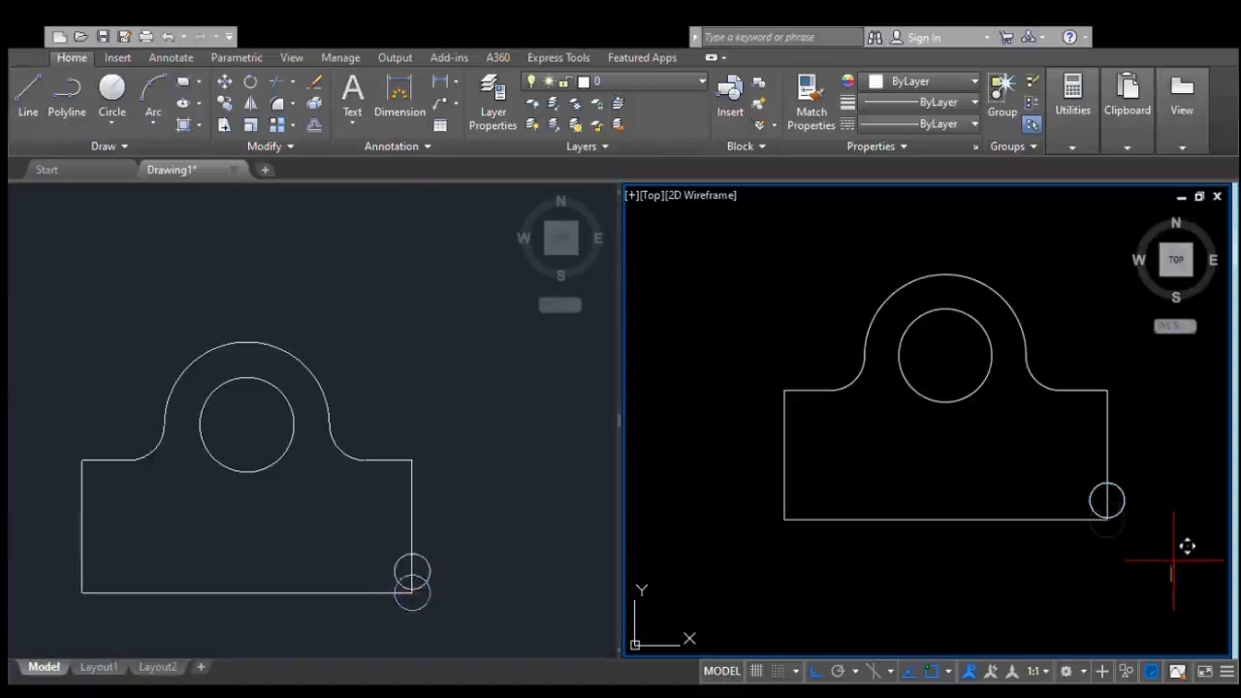
click(1134, 453)
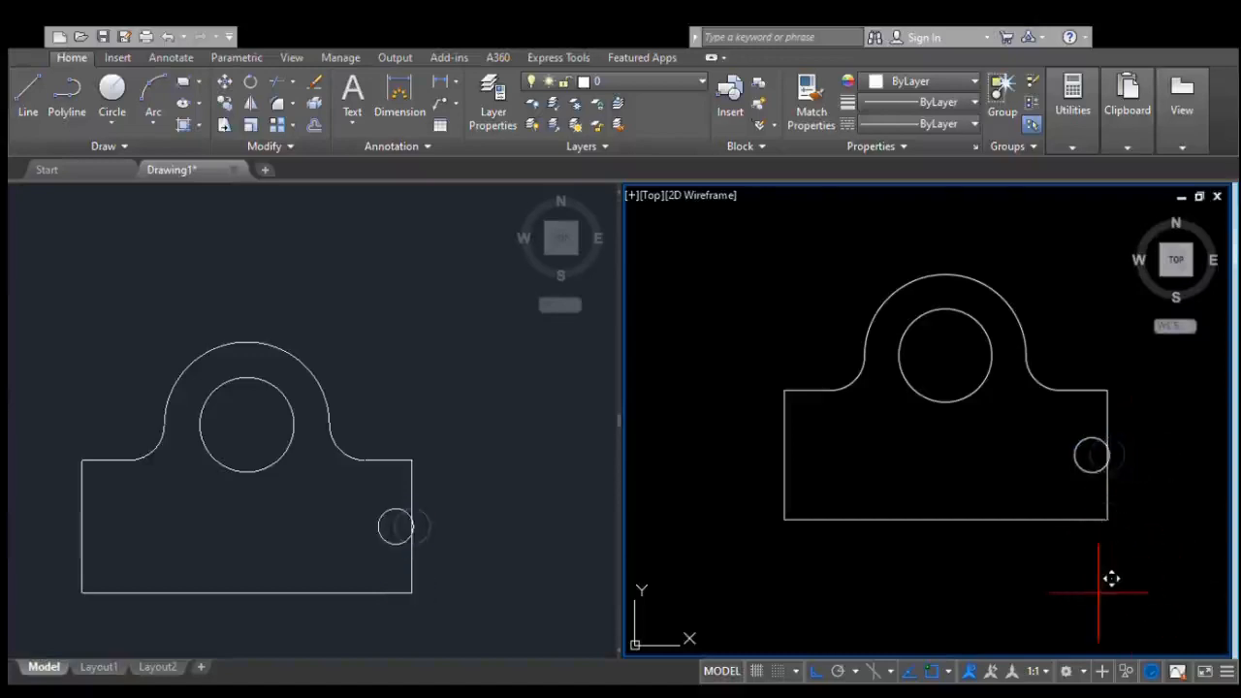
Step: Mirror the small hole circle about the vertical line through the bottom edge's midpoint, keeping the original
scroll(1052, 560, up, 2)
click(1100, 412)
text(mi)
key(Return)
click(883, 493)
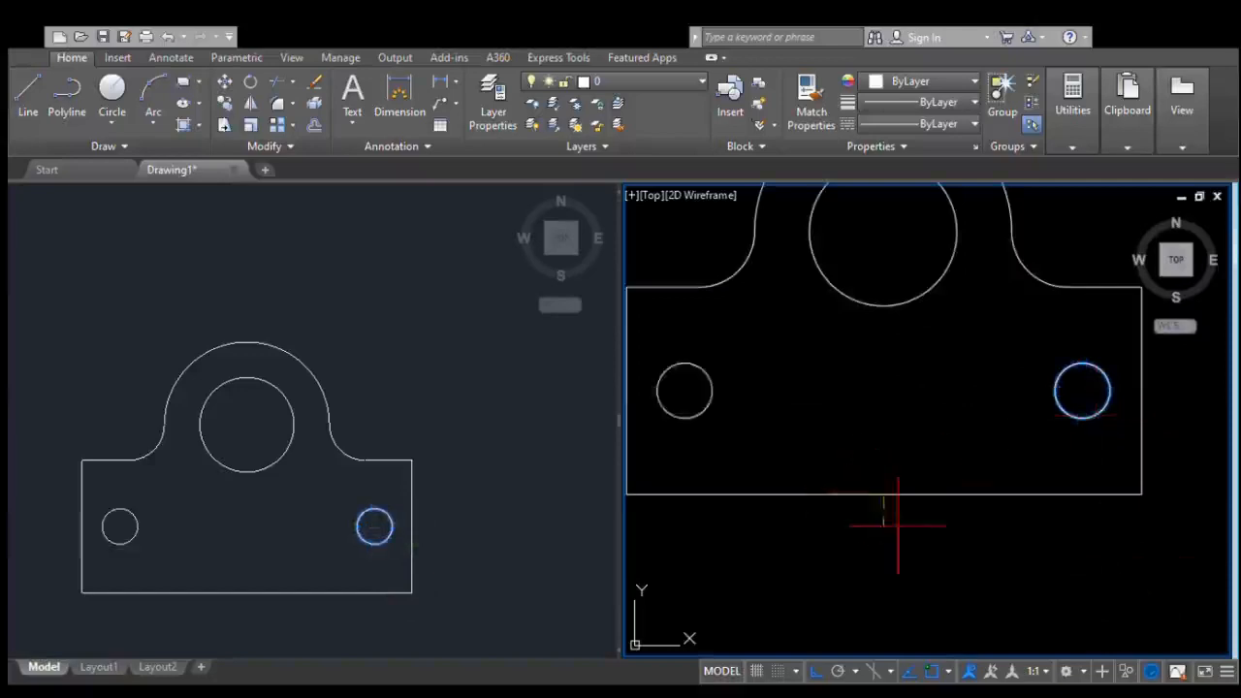
click(898, 525)
key(Return)
scroll(923, 543, down, 2)
scroll(883, 546, up, 2)
mouse_move(883, 542)
middle_down()
mouse_move(881, 507)
mouse_move(880, 562)
middle_up()
scroll(882, 507, down, 2)
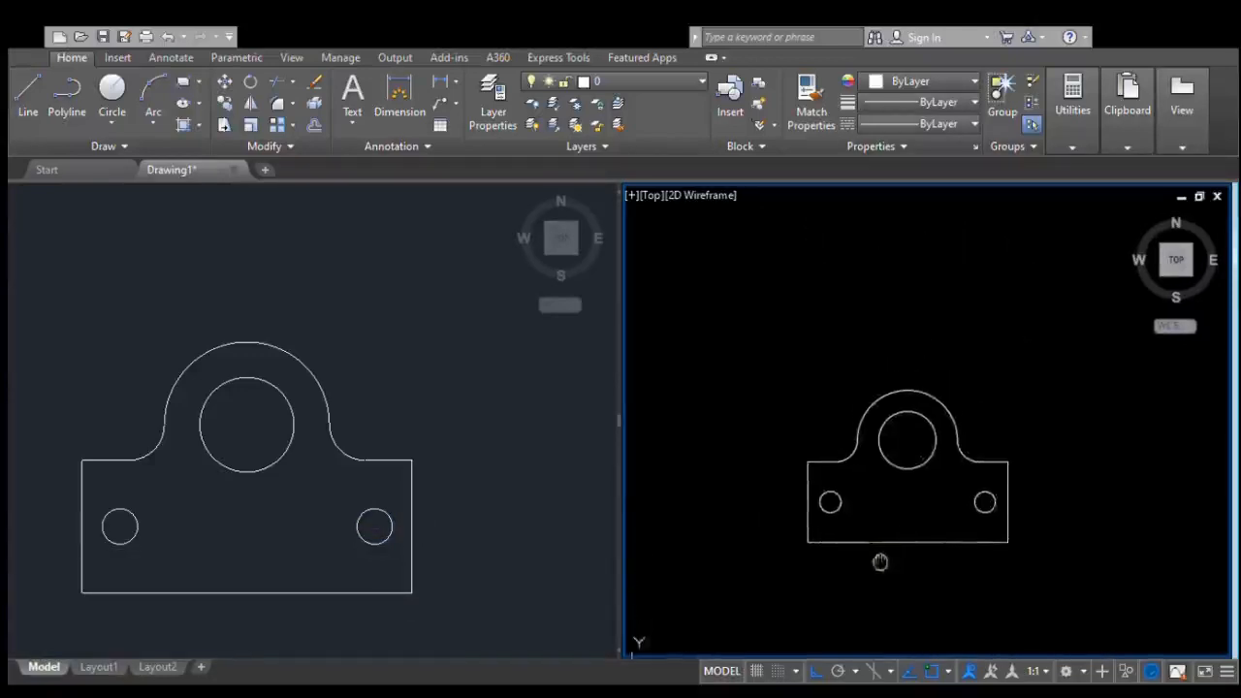
click(991, 461)
click(956, 436)
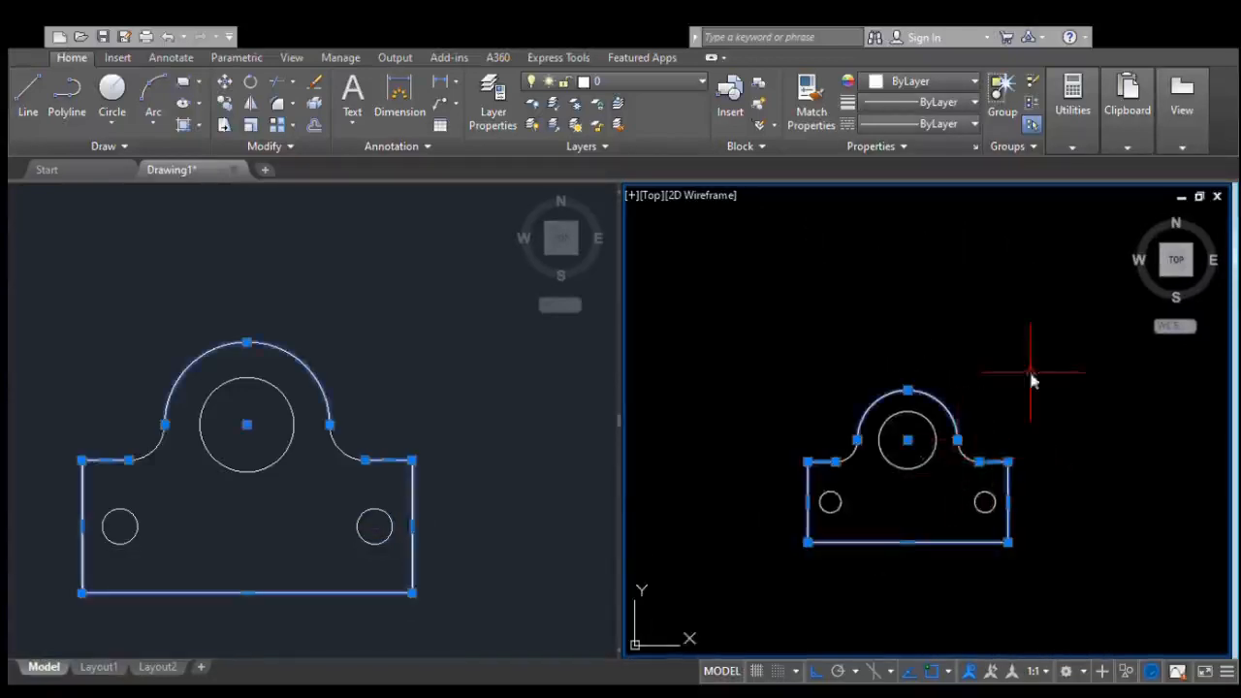
key(Escape)
Step: Set both viewports to the southwest isometric view, leaving the wireframe viewport active
click(1137, 218)
click(524, 209)
click(521, 199)
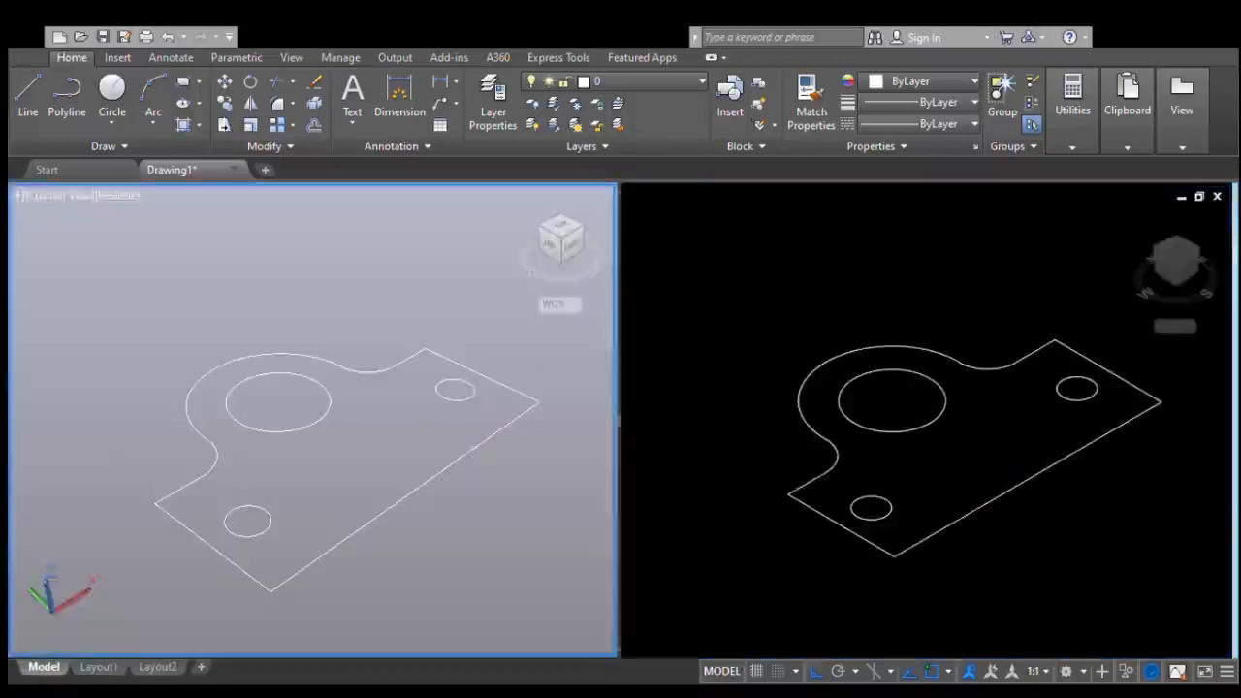
click(712, 486)
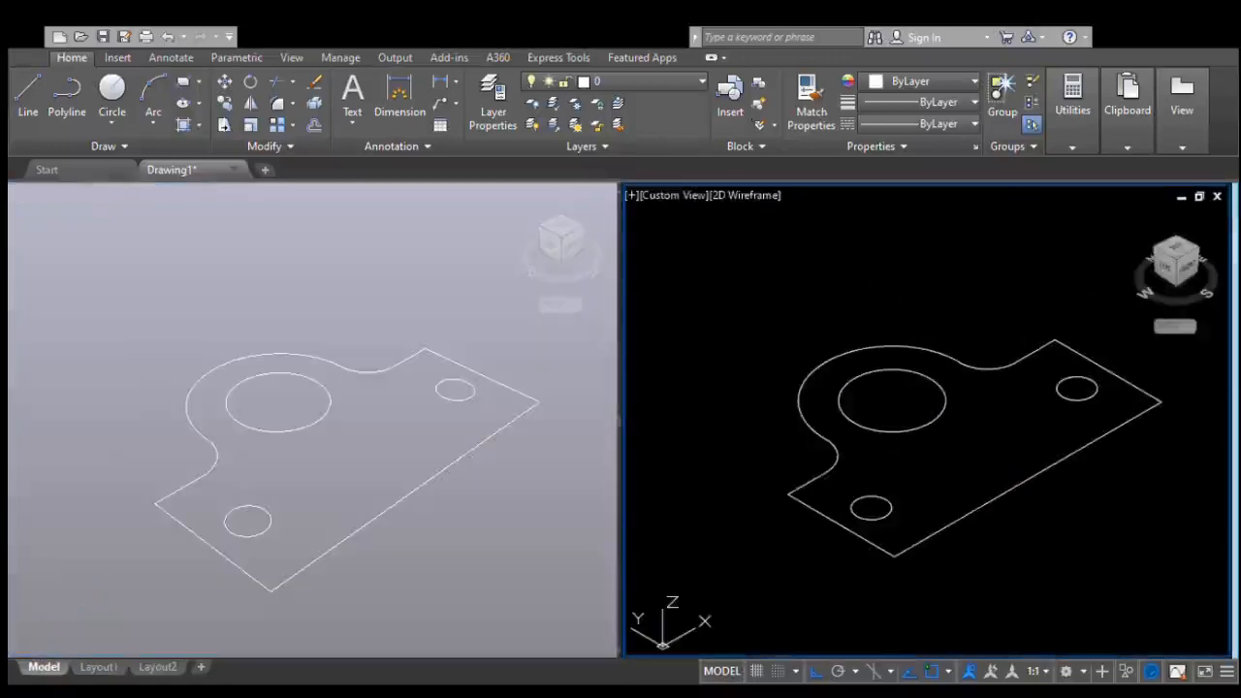
Step: Join the rectangle's remaining edges, the large arc and both blend arcs into one closed outline
click(1029, 484)
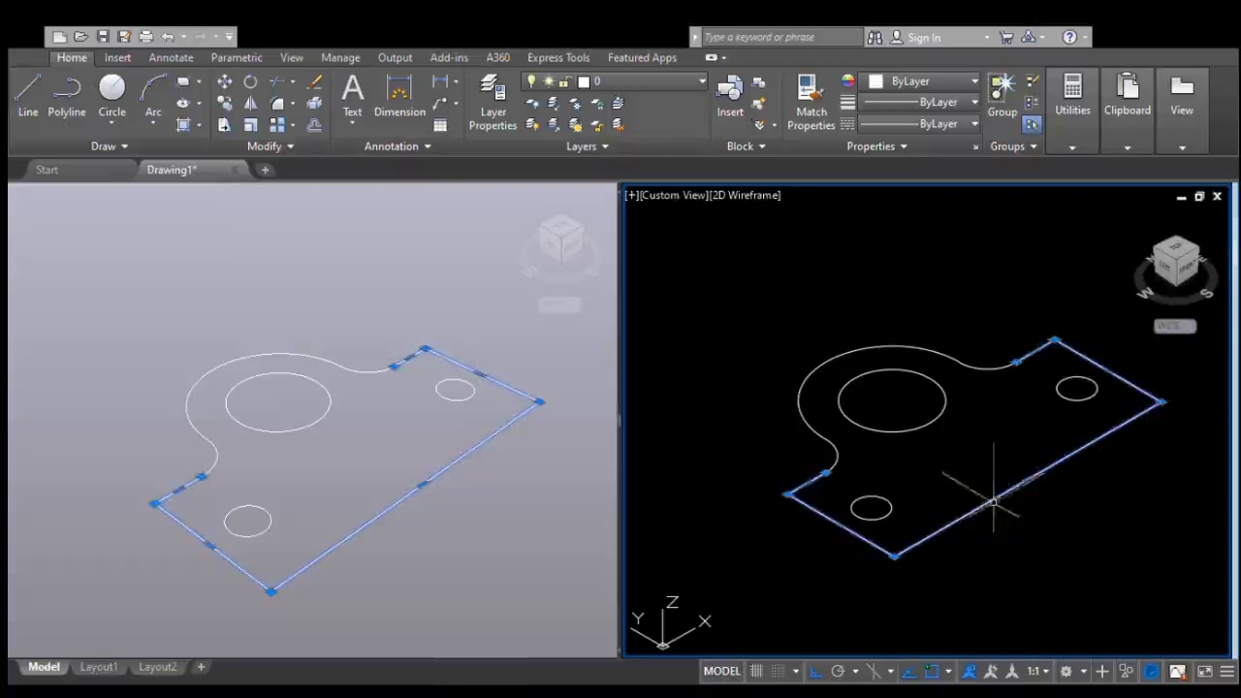
click(824, 438)
click(817, 365)
click(985, 367)
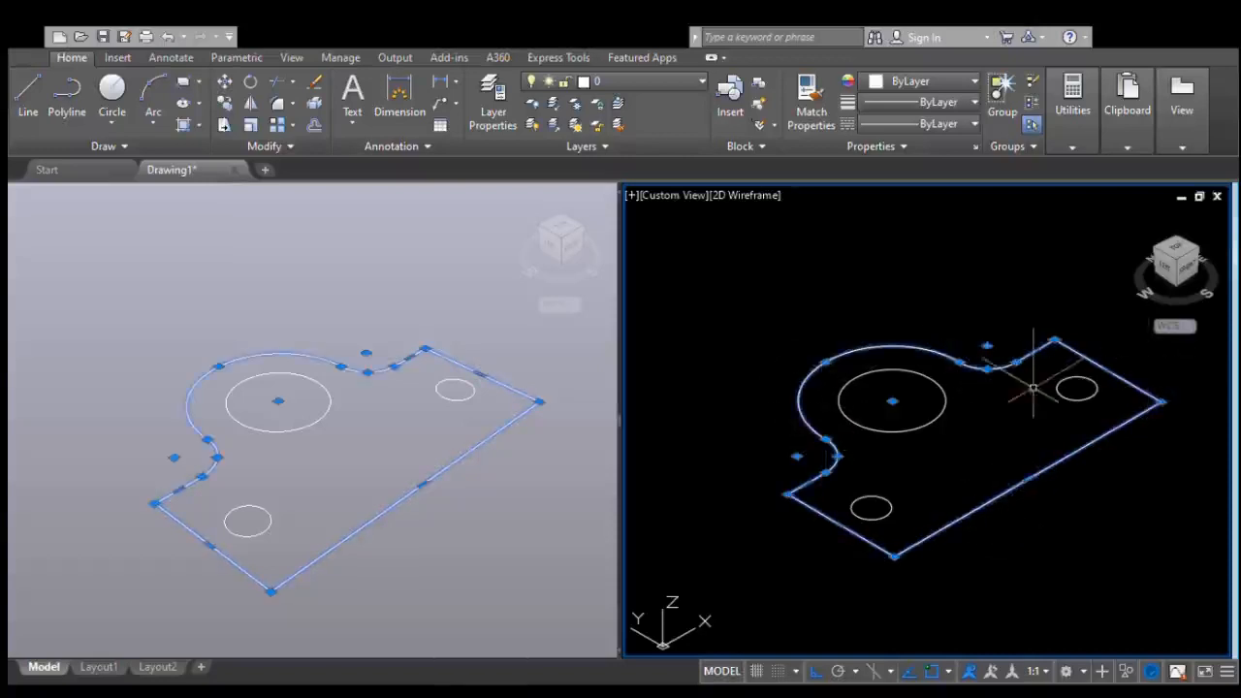
key(Escape)
Step: Extrude the closed plate outline upward into a thick solid, leaving the three circles unextruded
click(1020, 480)
key(Return)
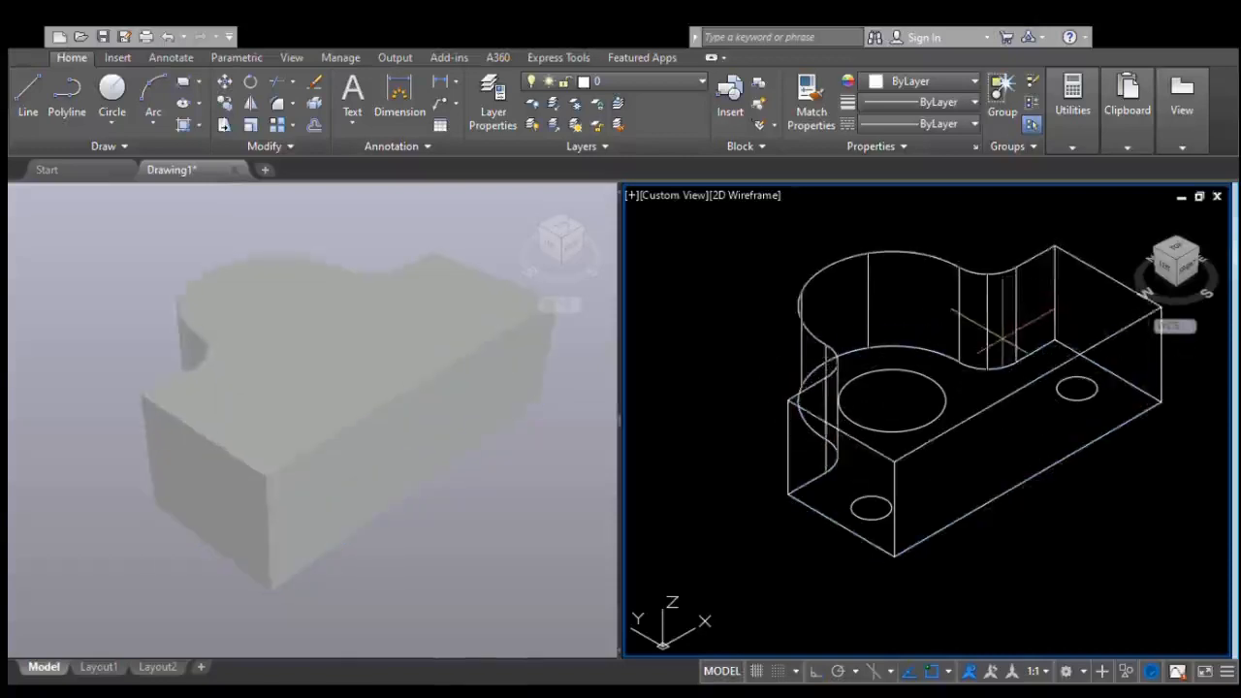
click(997, 365)
Step: Show the second viewport in the Shaded visual style and orbit it to see the solid from above
scroll(994, 421, down, 2)
click(453, 401)
scroll(454, 402, down, 2)
middle_drag(454, 401, 369, 444)
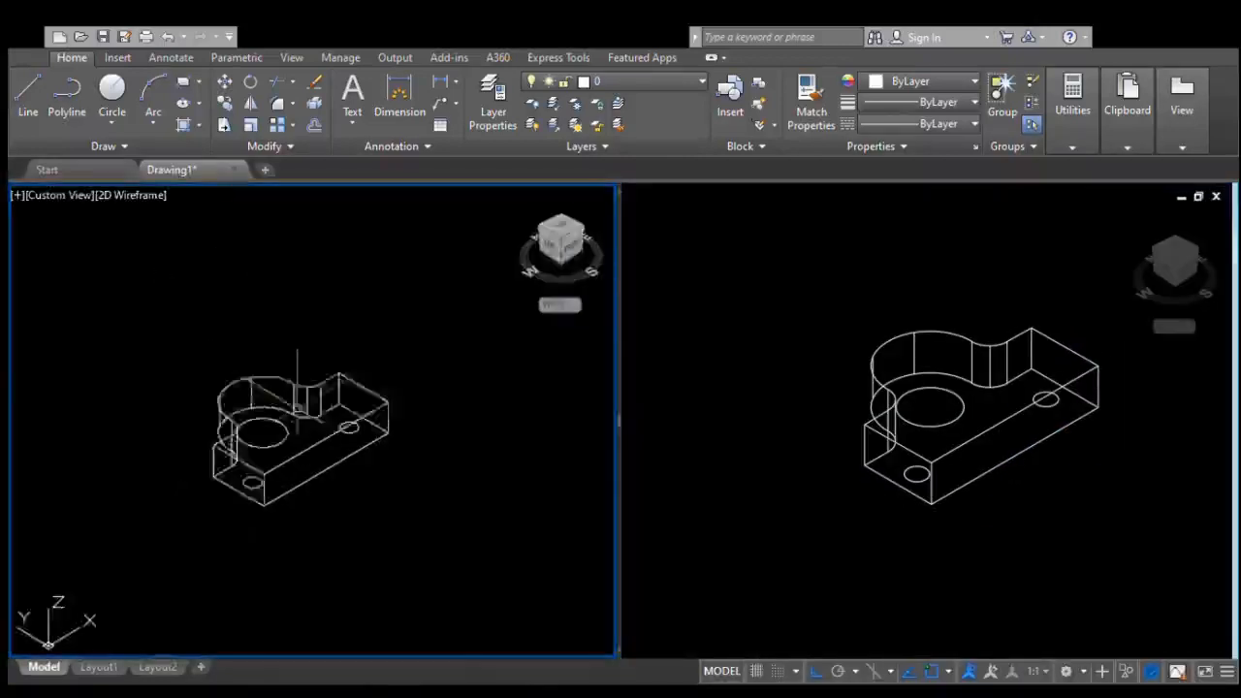
scroll(296, 407, up, 2)
mouse_move(320, 448)
shift+middle_down()
mouse_move(321, 476)
mouse_move(269, 485)
shift+middle_up()
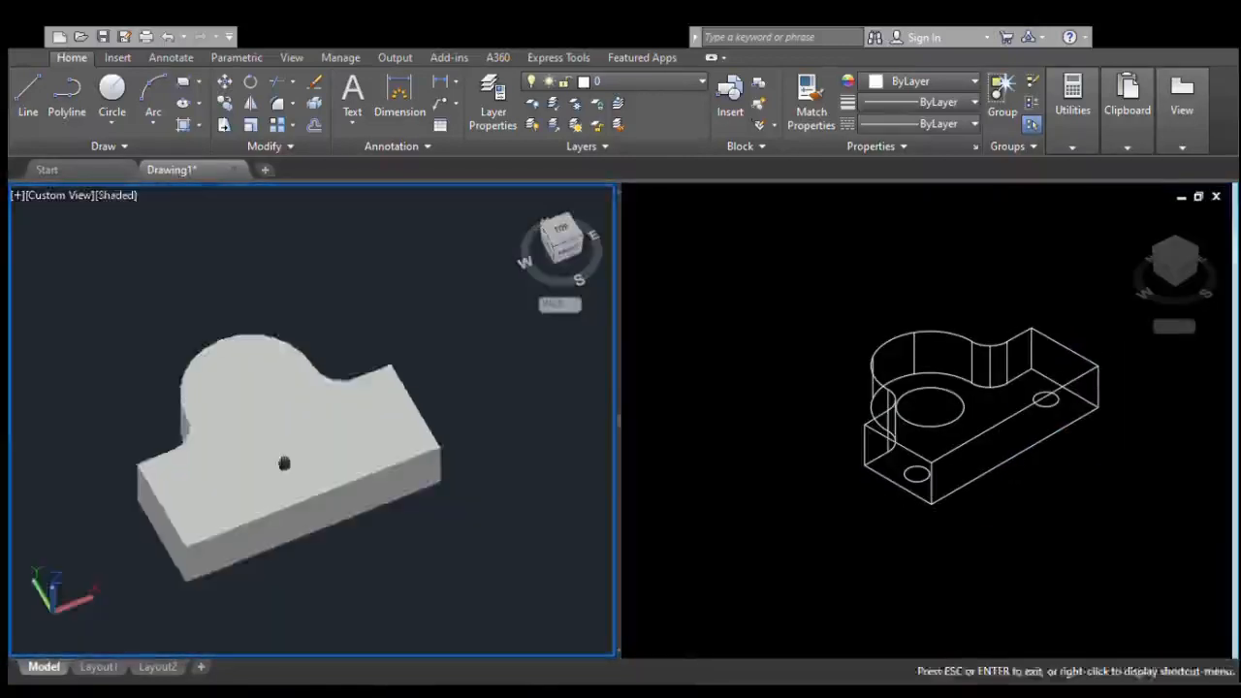
Step: Move the two small hole circles up from the solid's bottom corner to its top corner, onto the top face
click(957, 490)
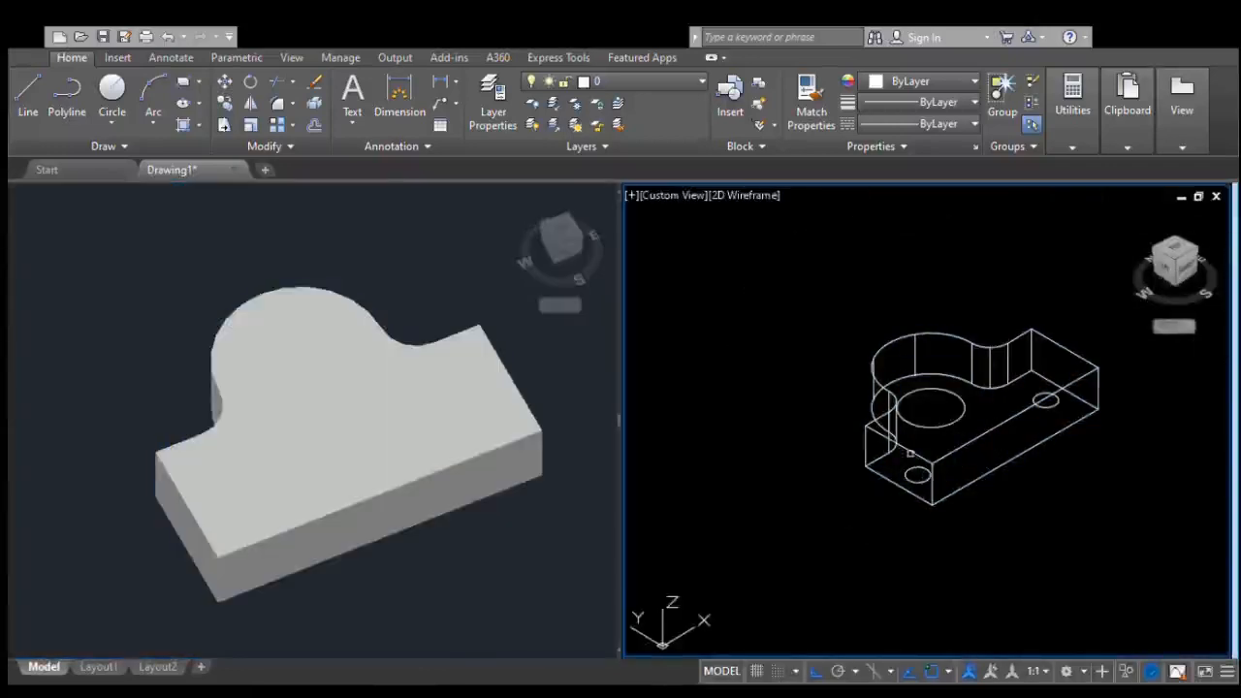
scroll(895, 477, up, 2)
click(914, 469)
click(1117, 350)
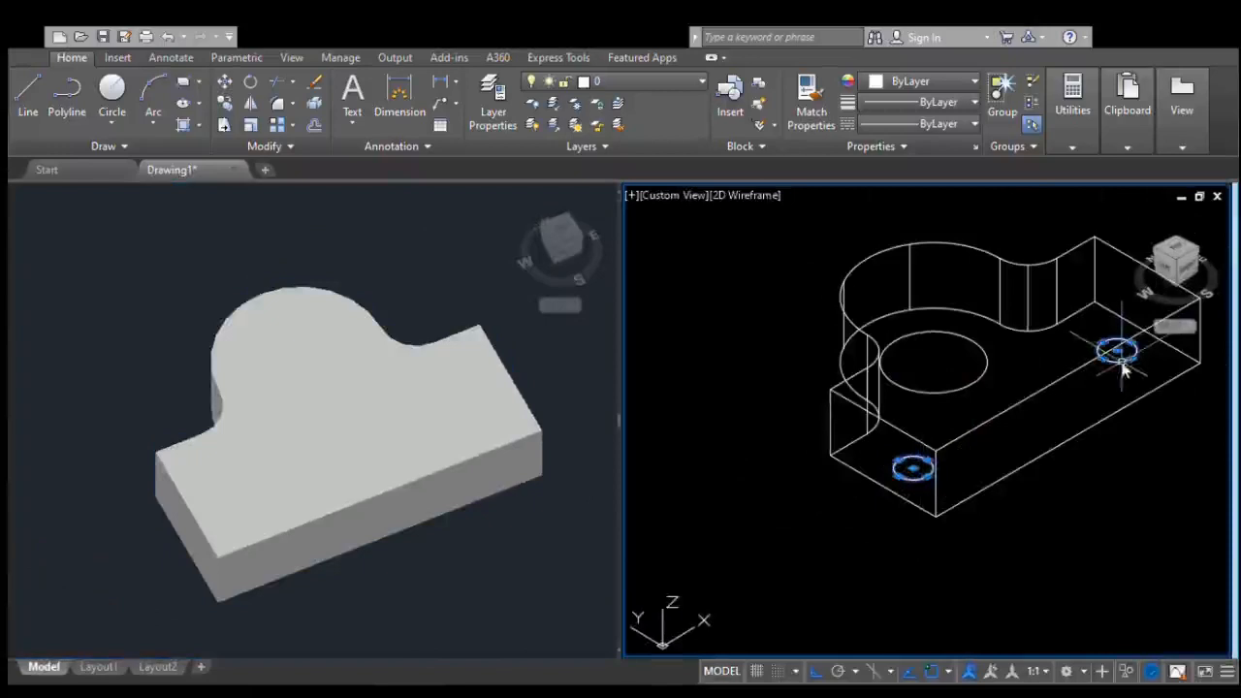
click(935, 516)
click(936, 451)
middle_drag(879, 410, 770, 434)
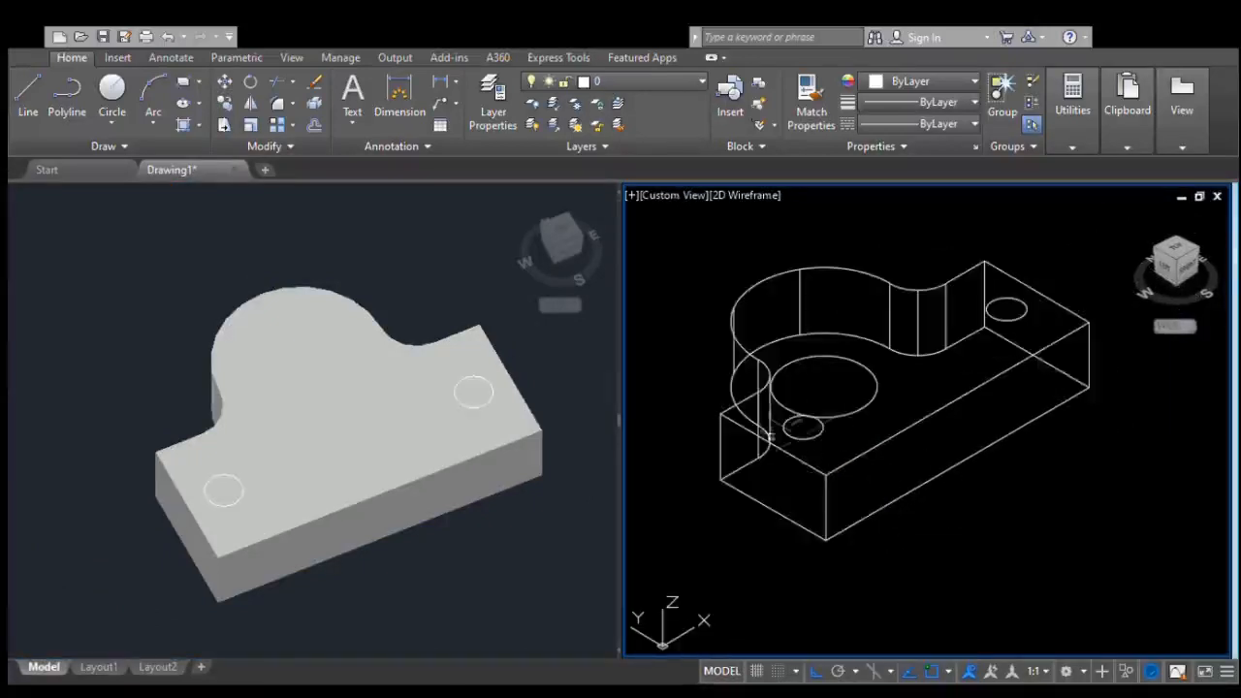
Step: Try to extrude the near small circle far down through the plate, and undo the overlong extrusion
click(803, 438)
key(Escape)
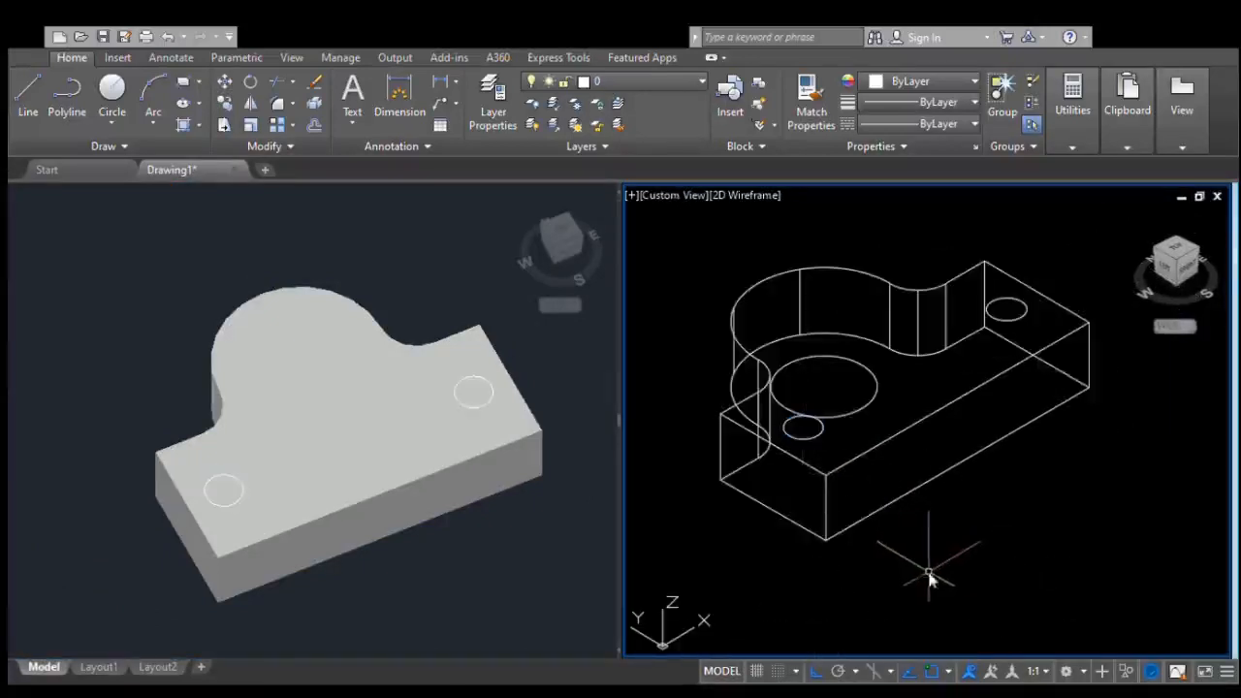
key(ctrl+shift+e)
click(806, 430)
click(831, 594)
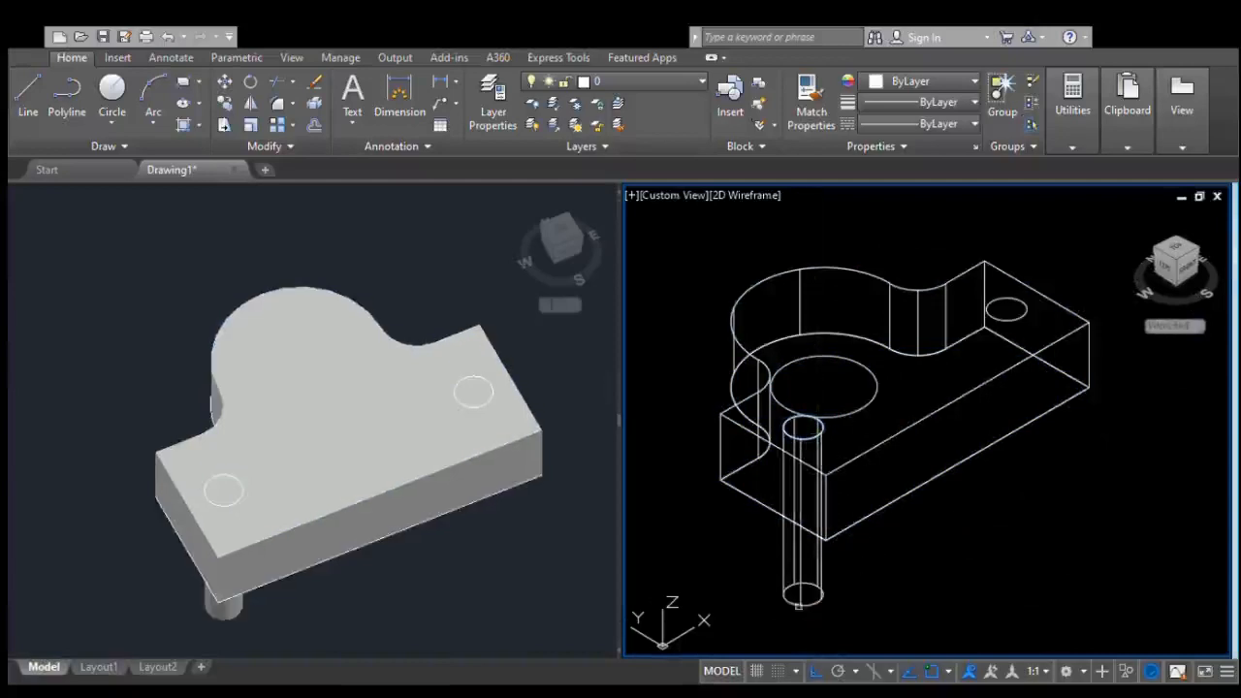
key(ctrl+z)
Step: Extrude the two small circles on the top face downward to the plate's bottom face as cylinders
scroll(831, 425, up, 3)
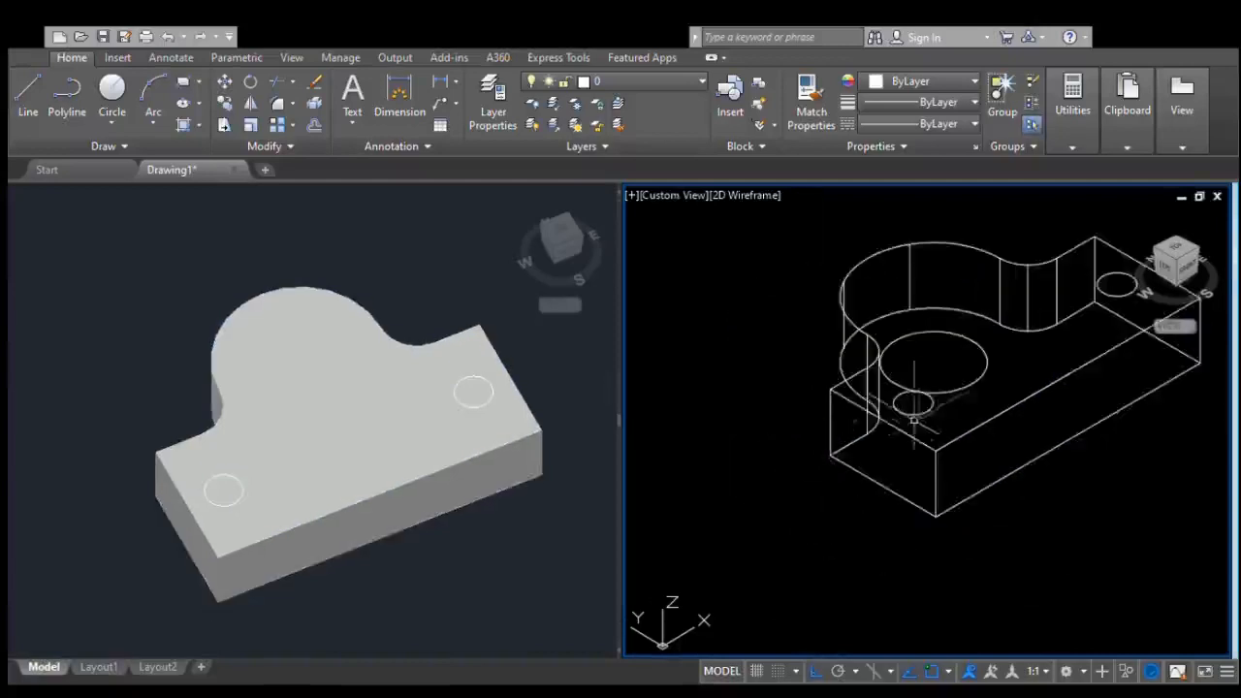
key(ctrl+shift+e)
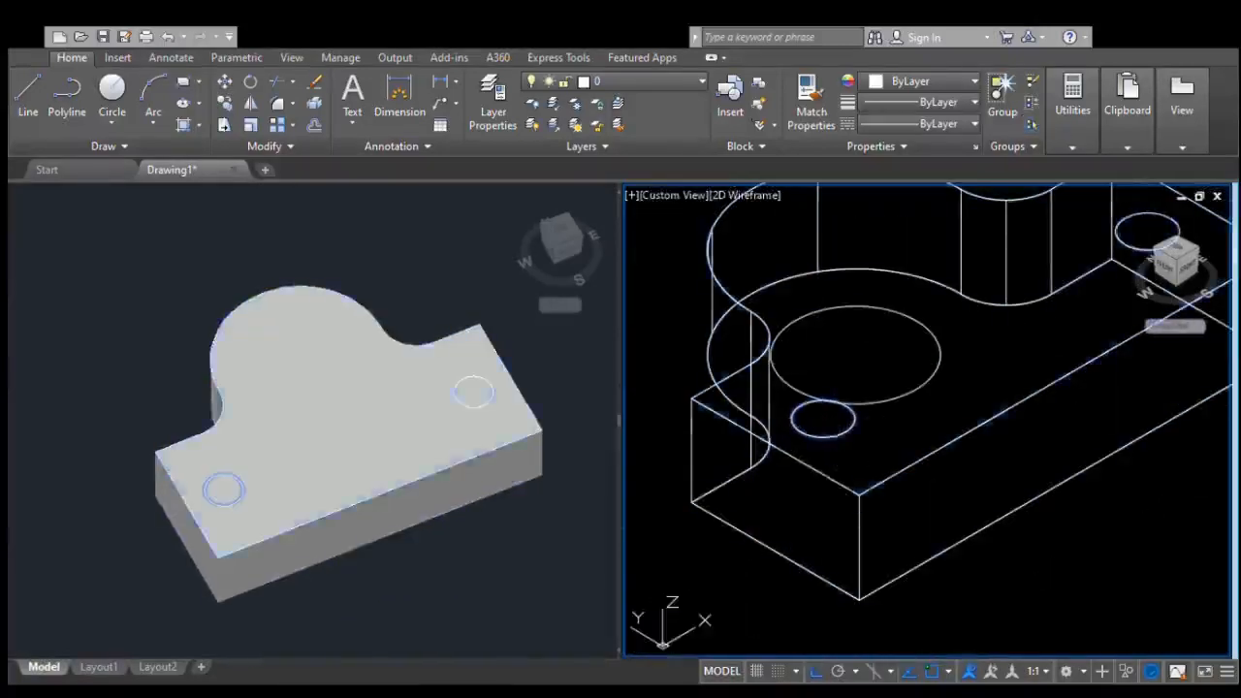
click(823, 420)
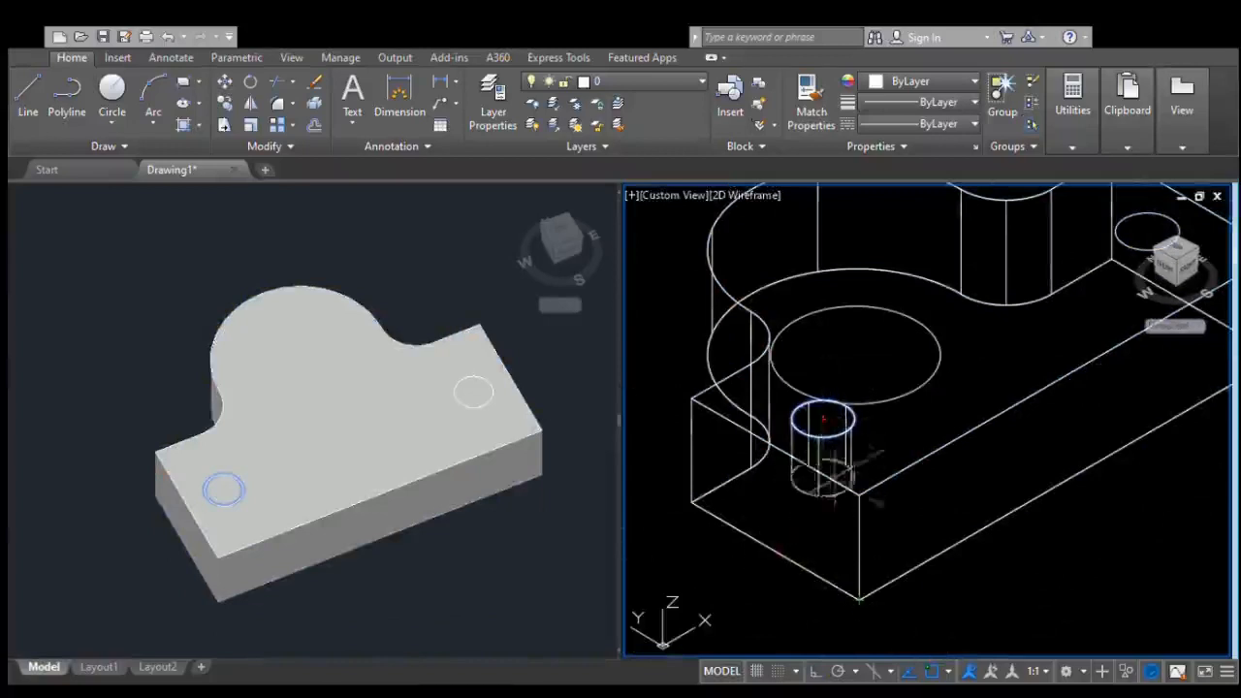
click(822, 572)
scroll(822, 572, down, 2)
middle_drag(822, 572, 736, 602)
click(937, 389)
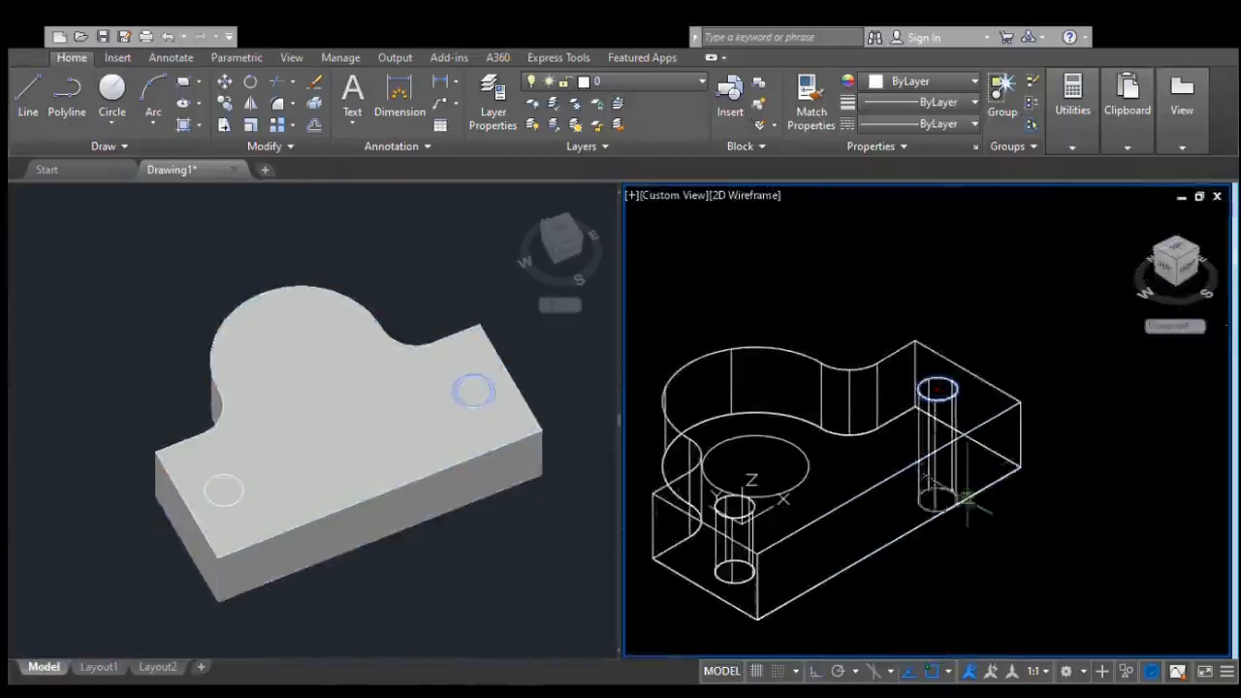
click(968, 503)
middle_drag(924, 562, 962, 557)
Step: Try to delete the geometry picked at the near small cylinder, and undo the deletion
click(233, 492)
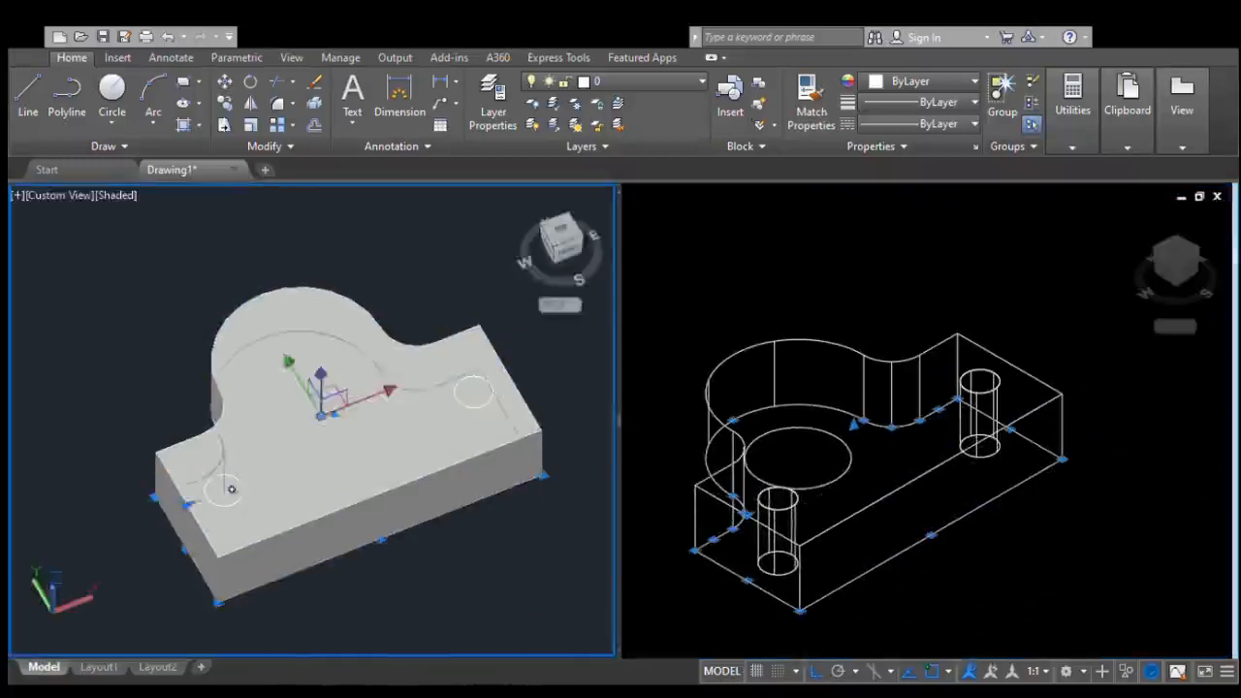
click(246, 523)
scroll(223, 490, up, 6)
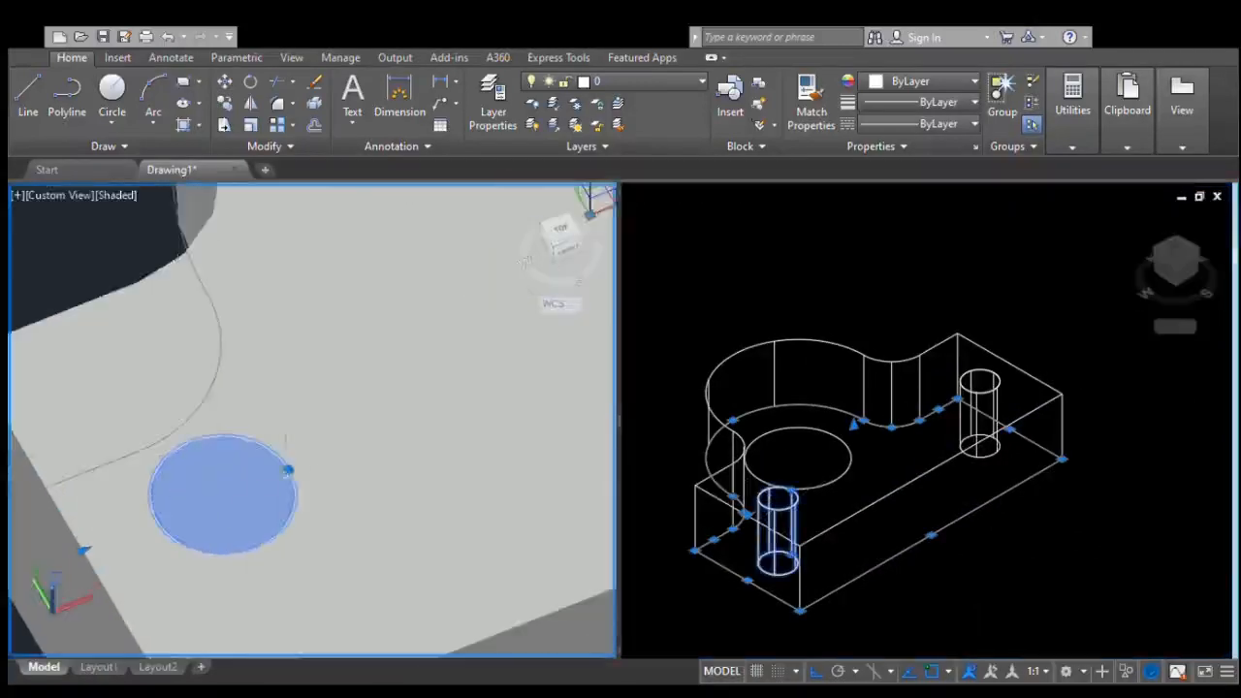
key(Delete)
key(ctrl+z)
scroll(469, 450, down, 8)
middle_drag(476, 443, 343, 476)
scroll(453, 549, up, 2)
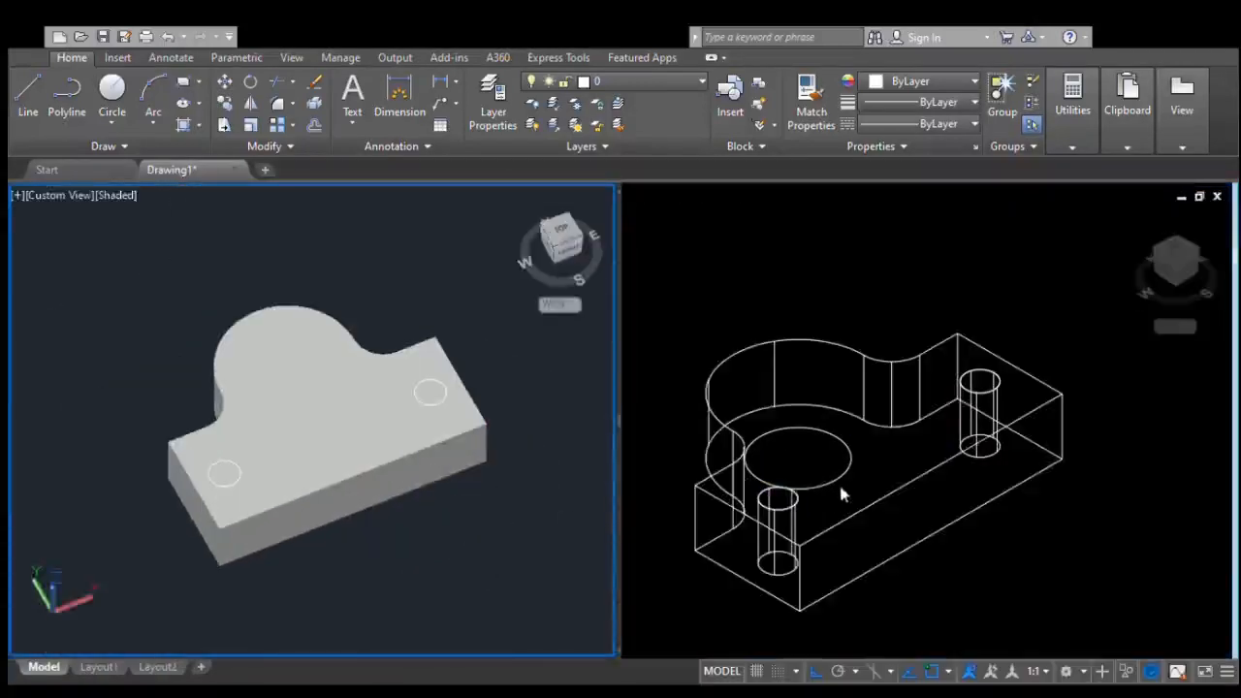
scroll(577, 533, up, 2)
scroll(609, 508, down, 3)
scroll(452, 552, up, 2)
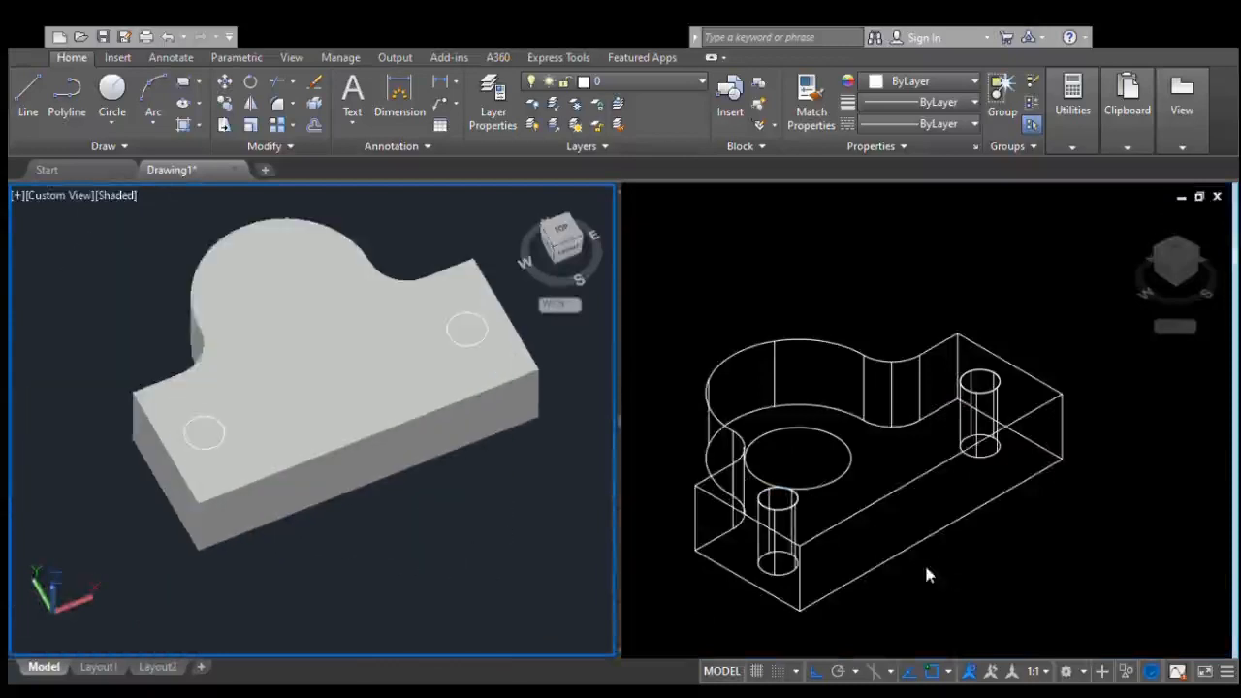
Step: Subtract the two small cylinders from the plate to cut both mounting holes
click(923, 562)
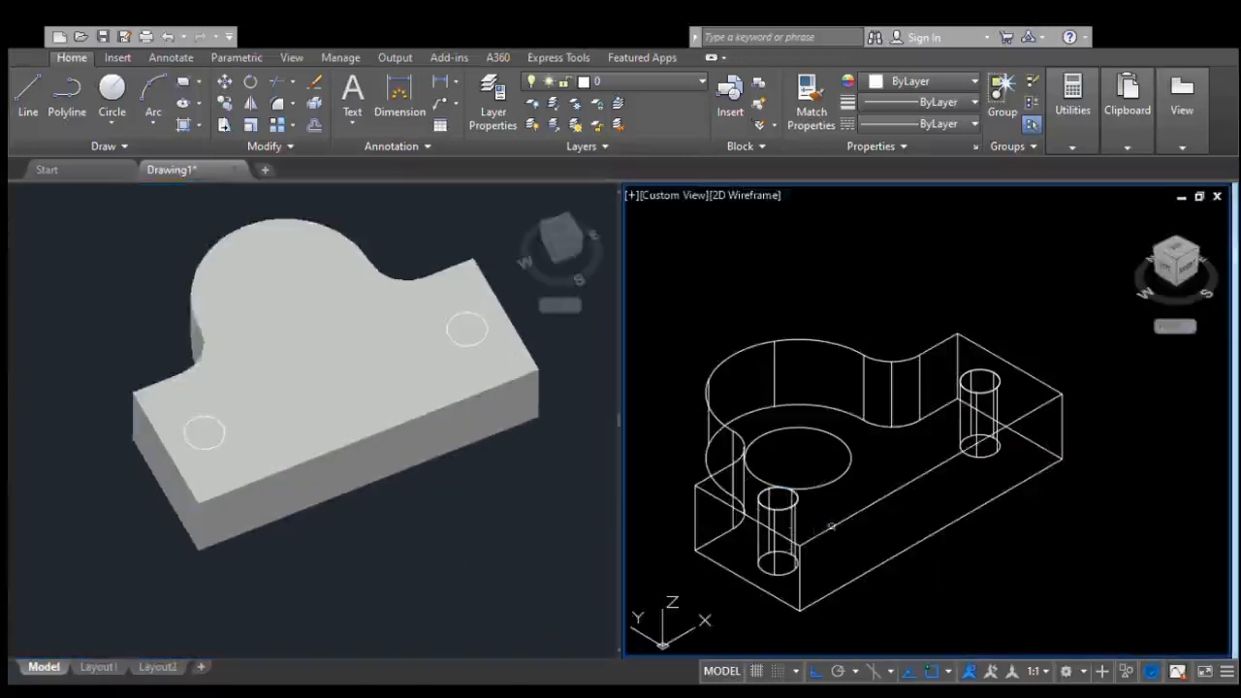
click(979, 412)
click(788, 506)
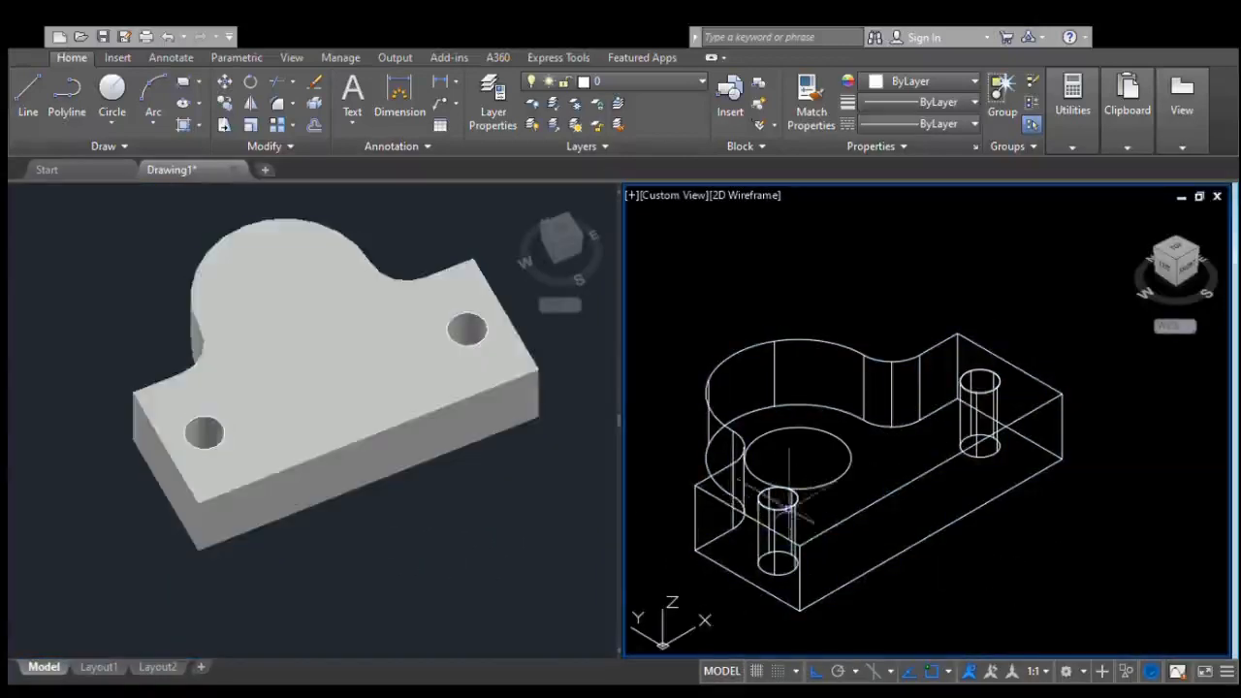
scroll(788, 506, up, 2)
click(351, 507)
mouse_move(352, 507)
shift+middle_down()
mouse_move(360, 588)
mouse_move(361, 577)
shift+middle_up()
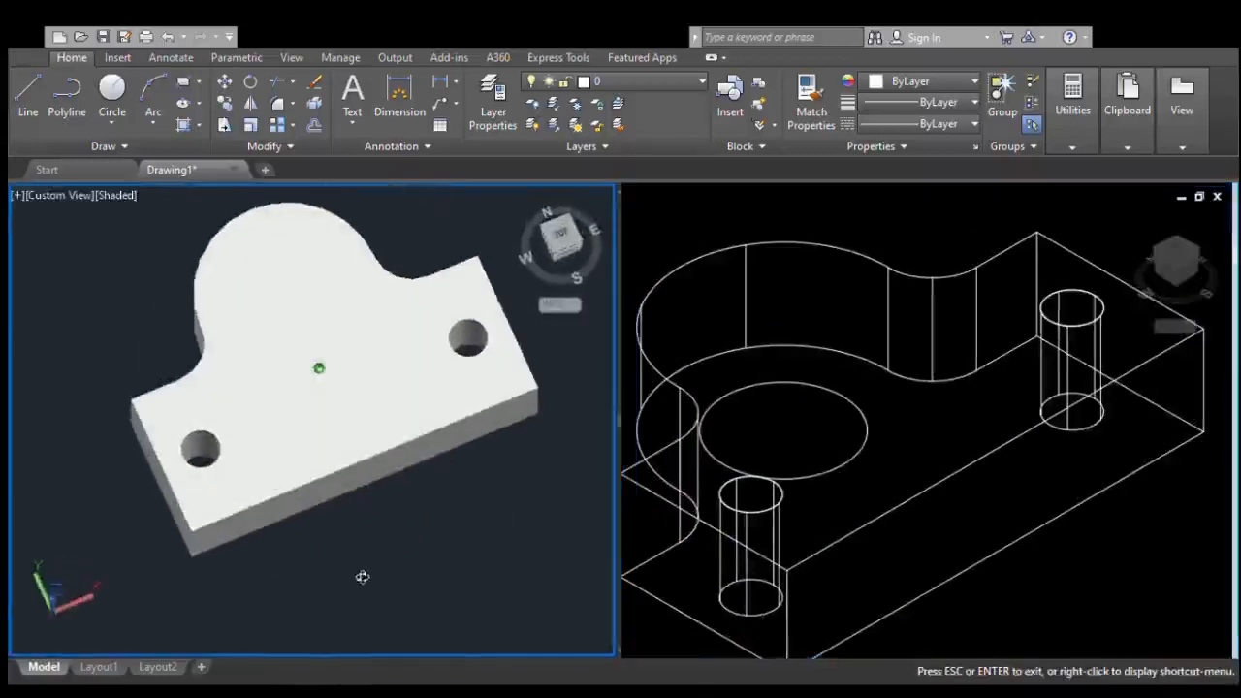
scroll(405, 546, down, 3)
Step: Try to move the large circle from the boss's bottom edge to its top edge, and undo the move
click(825, 473)
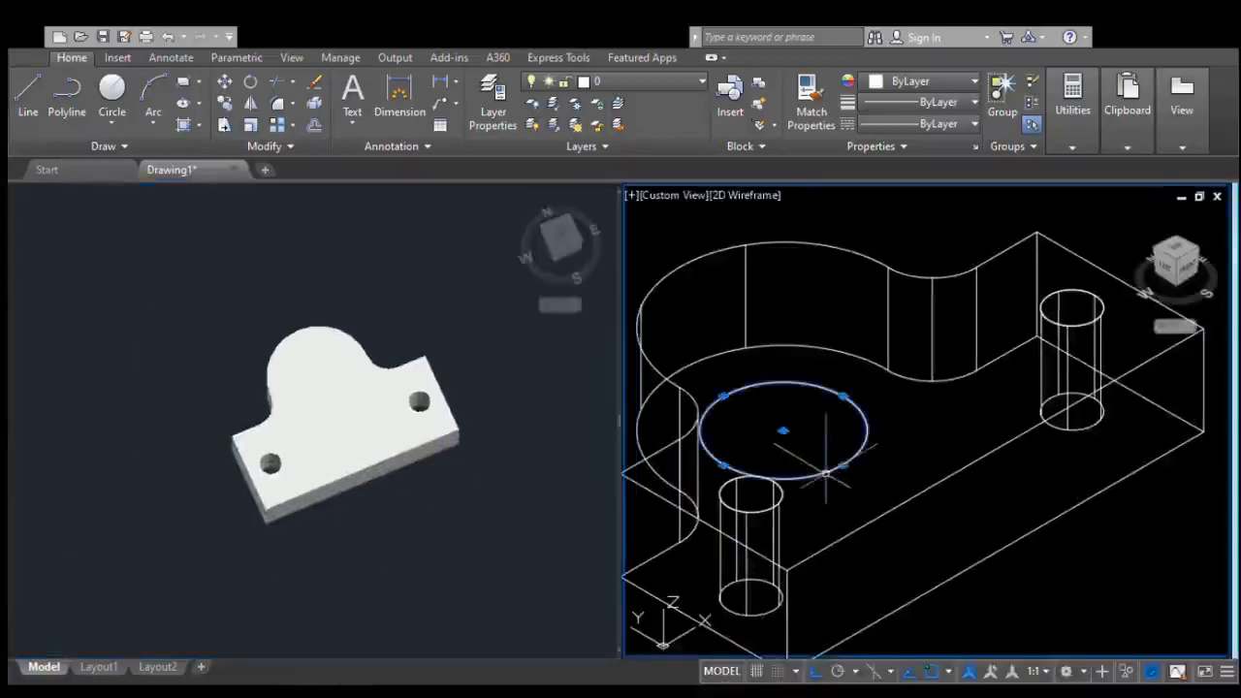
click(746, 346)
click(746, 244)
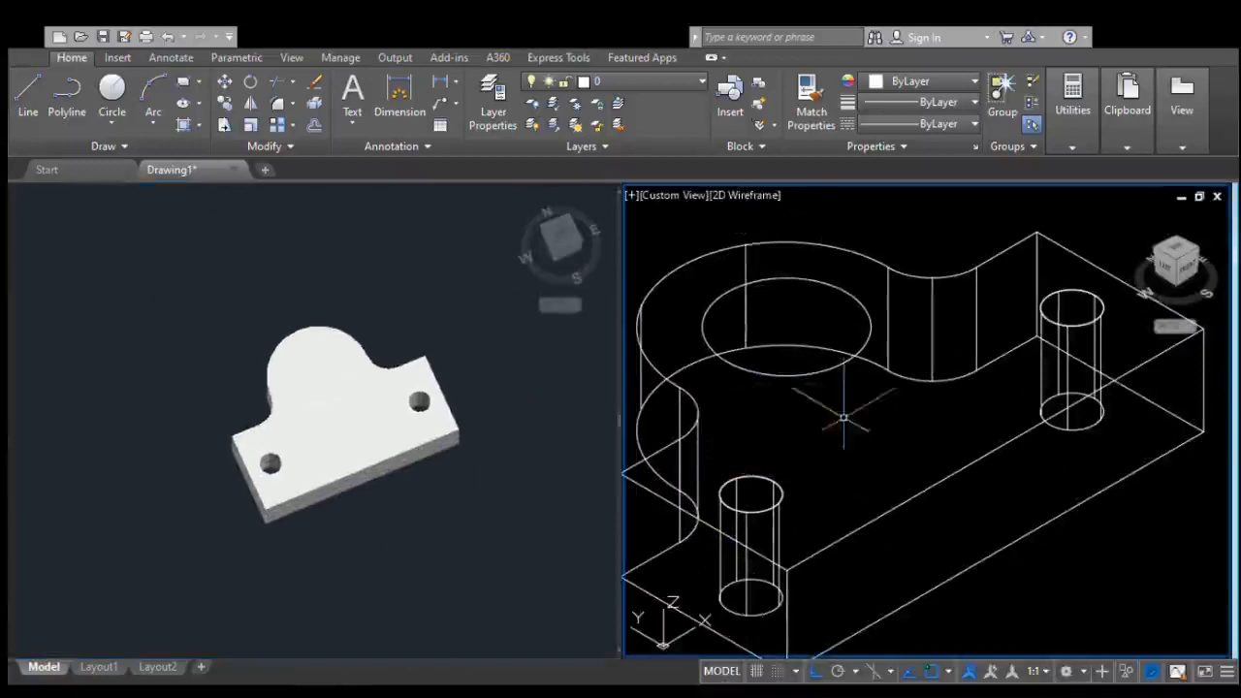
key(ctrl+z)
Step: Move the large circle straight up by the plate's thickness, snapping from the boss's bottom edge to its top edge
click(816, 473)
text(m)
key(Return)
click(745, 346)
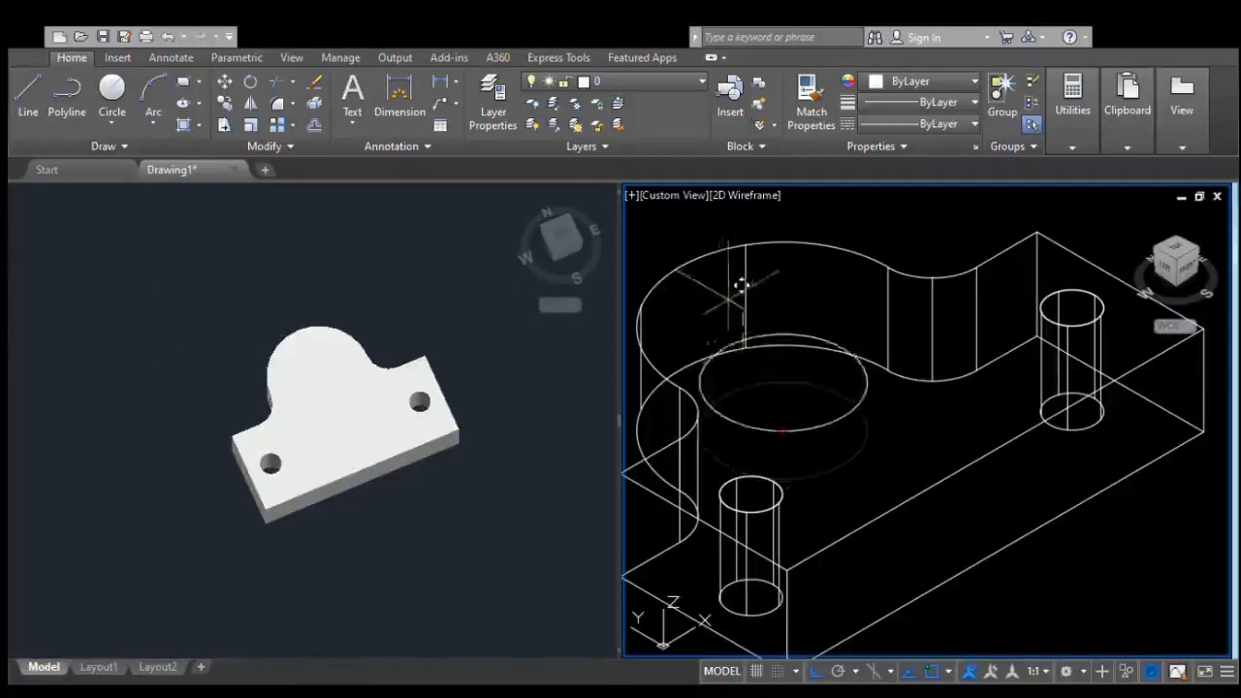
click(746, 246)
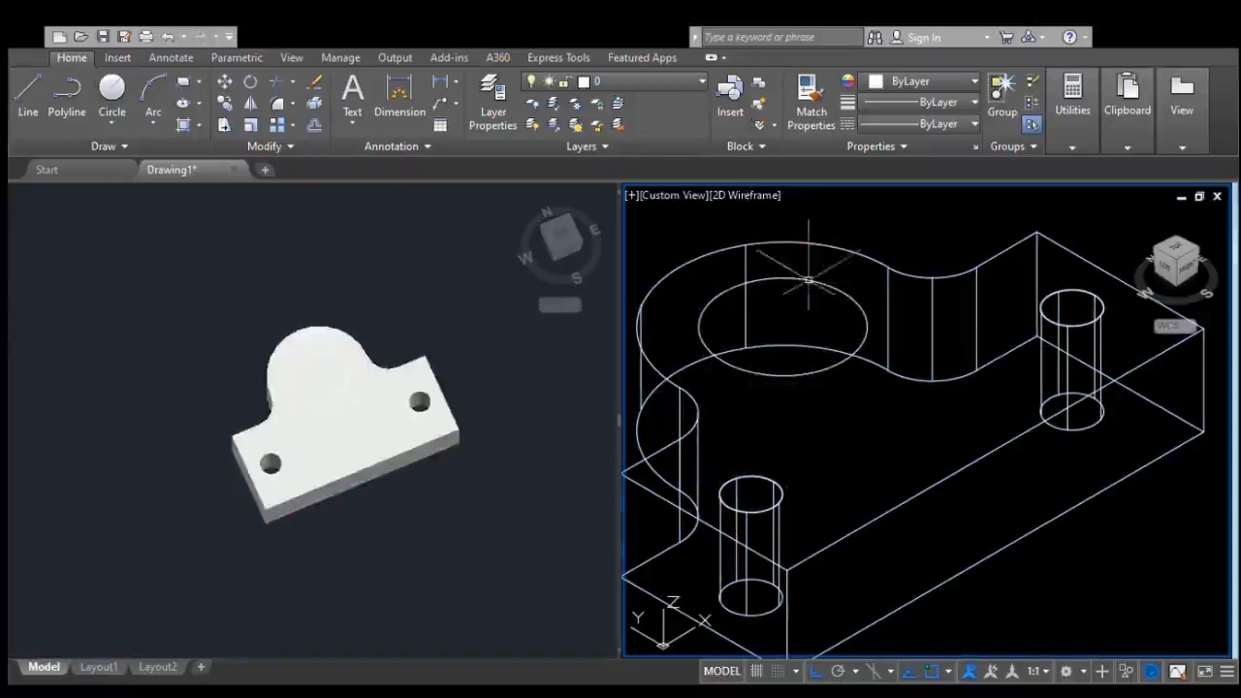
Step: Extrude the large circle on the top face downward through the plate's thickness as a cylinder
key(ctrl+shift+e)
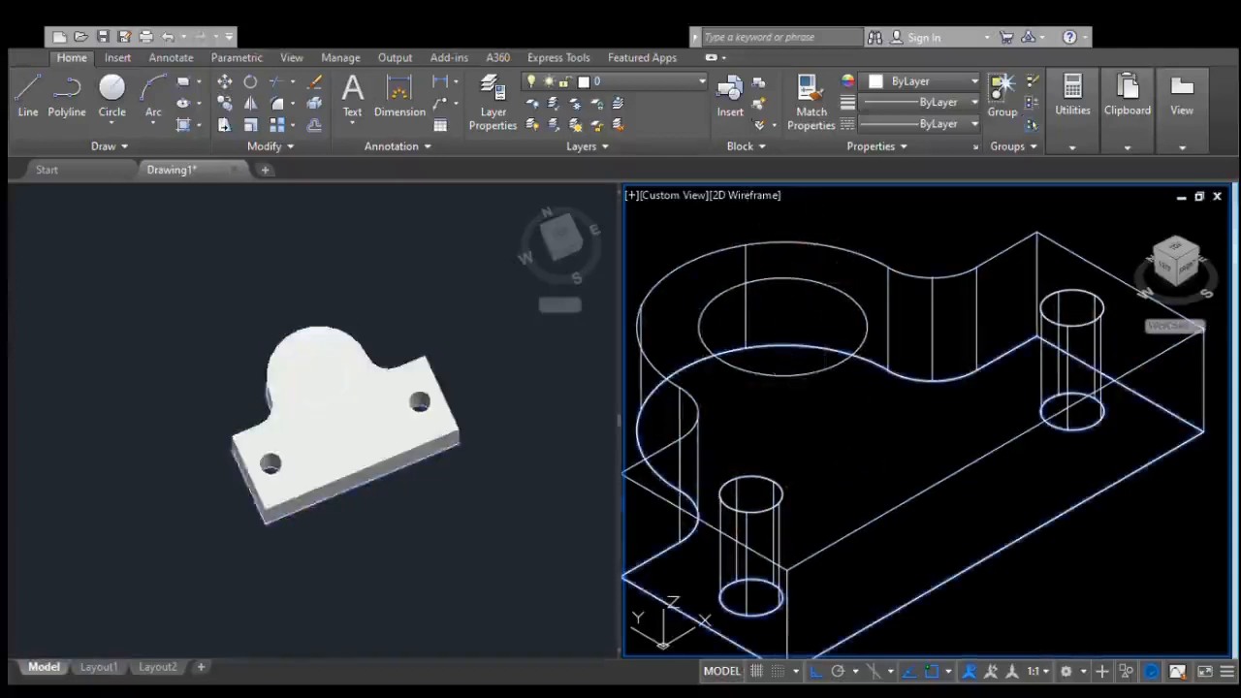
click(825, 285)
click(909, 380)
scroll(901, 416, down, 3)
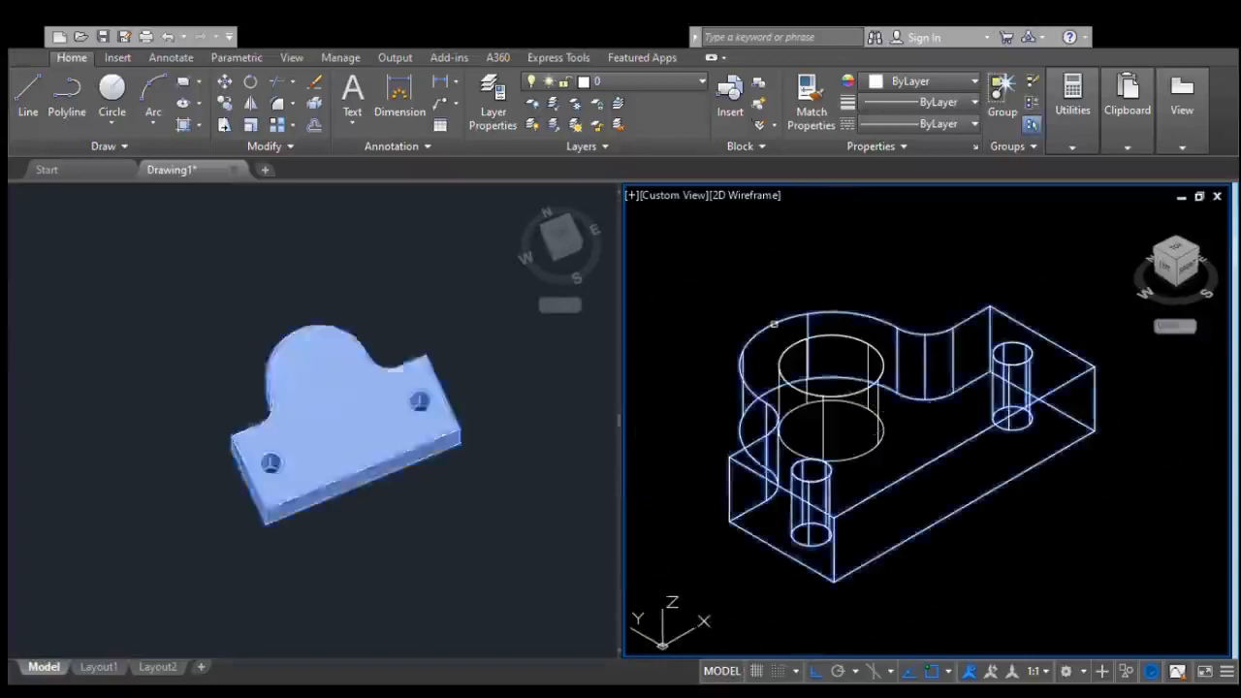
Step: Subtract the large cylinder from the plate to open the hole through the rounded boss
scroll(915, 507, up, 3)
scroll(1015, 541, down, 3)
mouse_move(431, 402)
shift+middle_down()
mouse_move(456, 487)
mouse_move(407, 436)
mouse_move(194, 471)
mouse_move(435, 441)
shift+middle_up()
click(407, 436)
scroll(435, 441, up, 3)
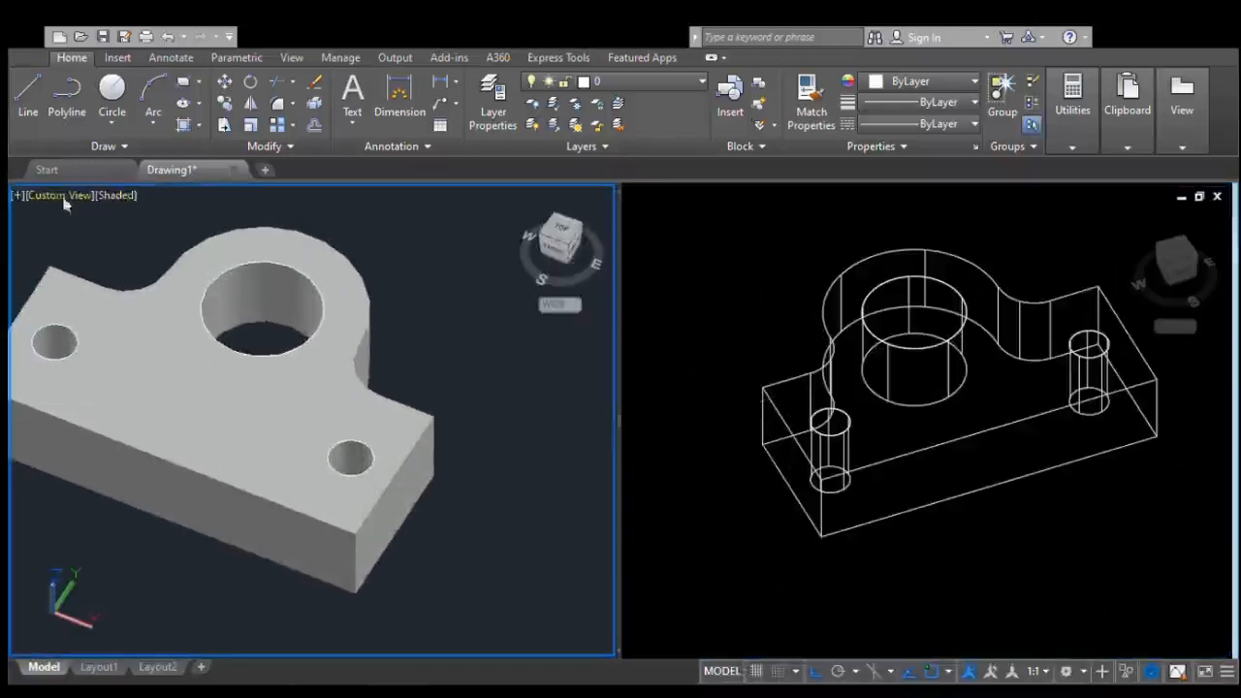
Step: Set the shaded viewport to the Left view and rotate the plate upright about its bottom corner
click(63, 198)
click(95, 312)
click(403, 425)
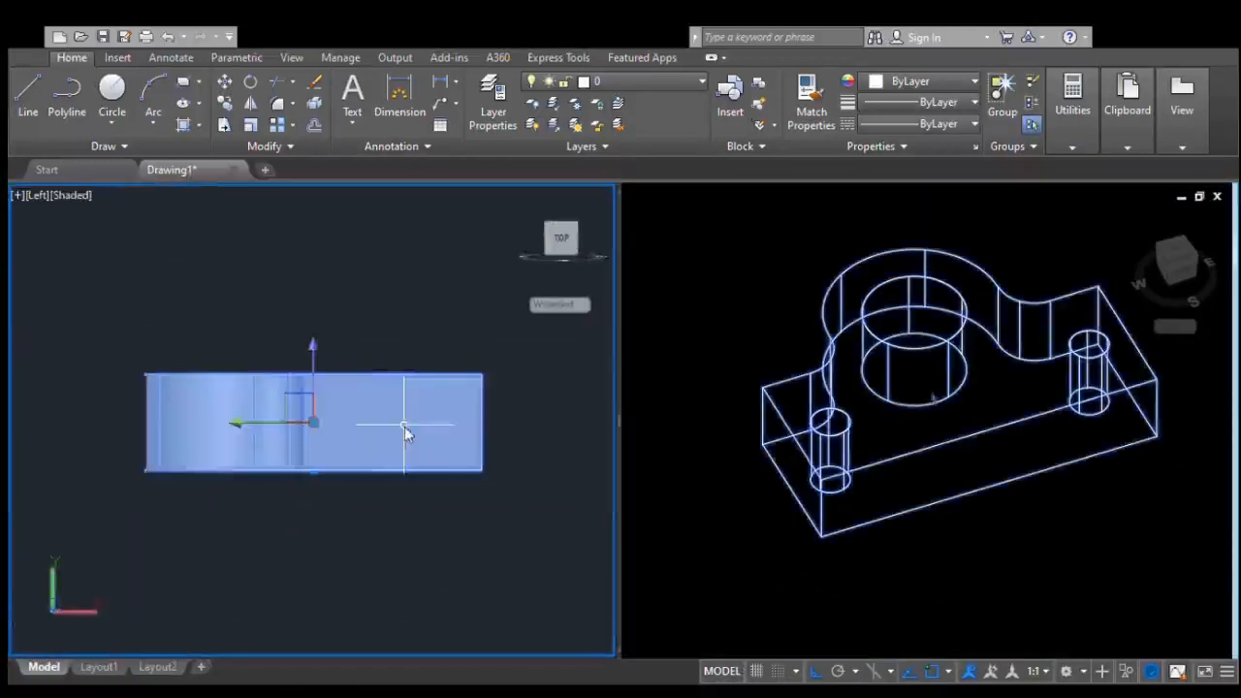
text(ro)
key(Return)
click(482, 471)
click(526, 505)
Step: Move the upright plate sideways, clear of the leftover circles
scroll(543, 501, down, 5)
middle_drag(528, 512, 312, 489)
scroll(313, 466, up, 2)
click(352, 449)
text(m)
click(352, 449)
click(421, 541)
Step: Delete the three leftover construction circles beside the plate
click(244, 410)
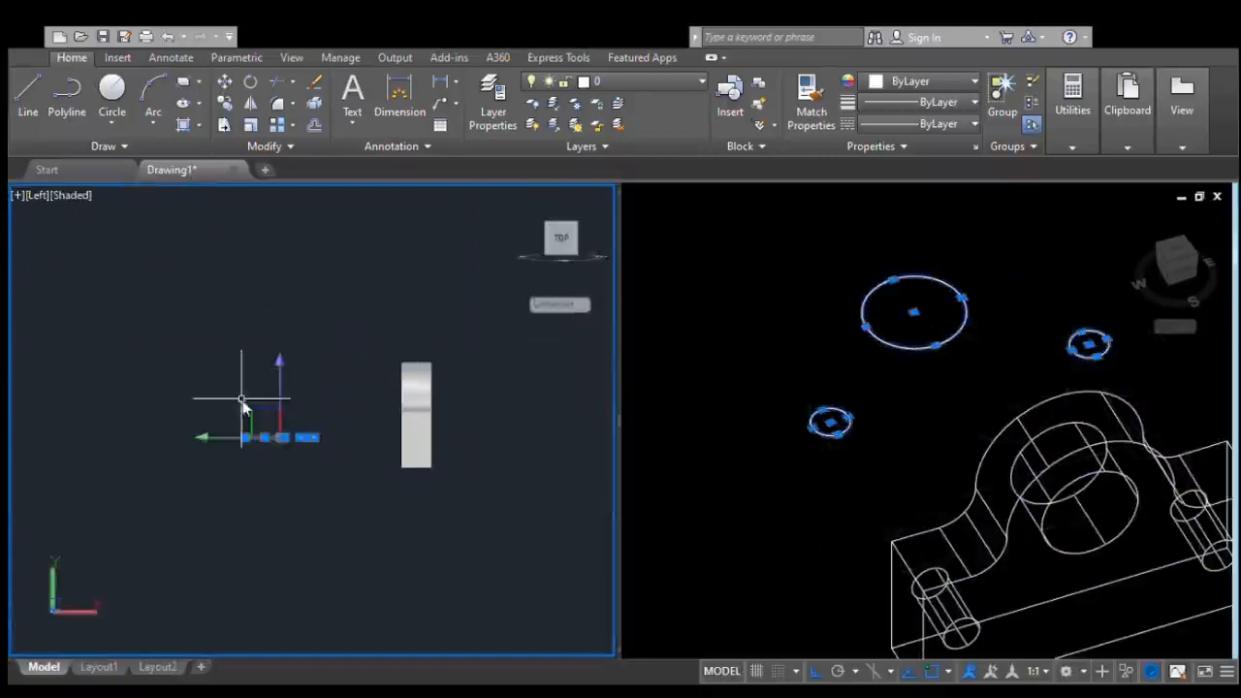
key(Delete)
click(831, 471)
scroll(831, 471, down, 3)
middle_drag(827, 418, 816, 410)
Step: Draw a lug profile from the plate's bottom corner with a horizontal line, a rounded end and a slanted line back to the plate, trimming the excess arc
click(481, 408)
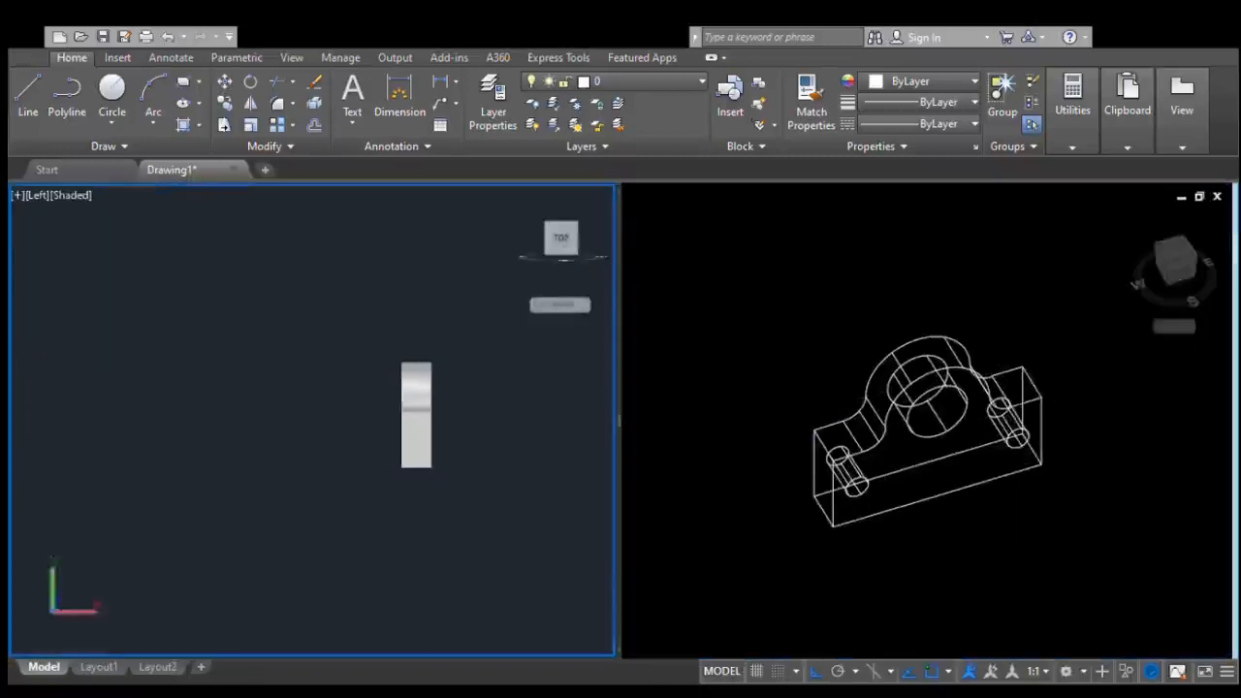
scroll(465, 420, up, 3)
scroll(368, 554, up, 4)
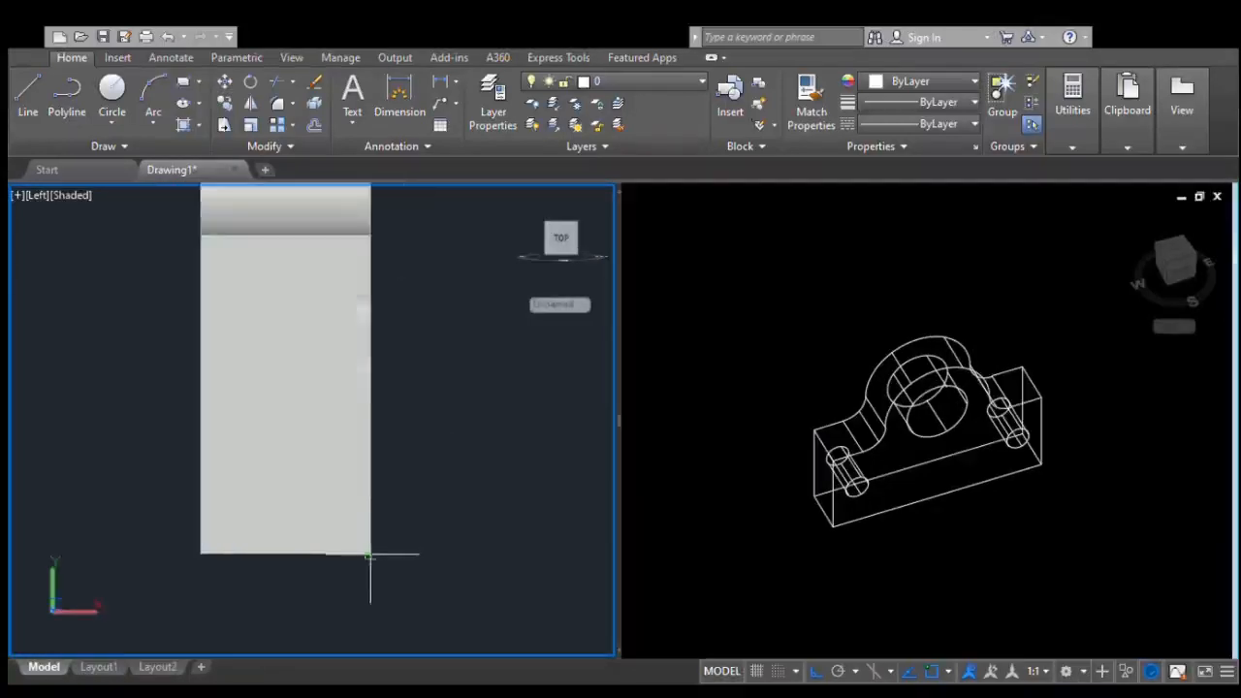
mouse_move(431, 558)
shift+middle_down()
mouse_move(479, 543)
mouse_move(548, 487)
mouse_move(567, 489)
mouse_move(562, 443)
mouse_move(472, 497)
shift+middle_up()
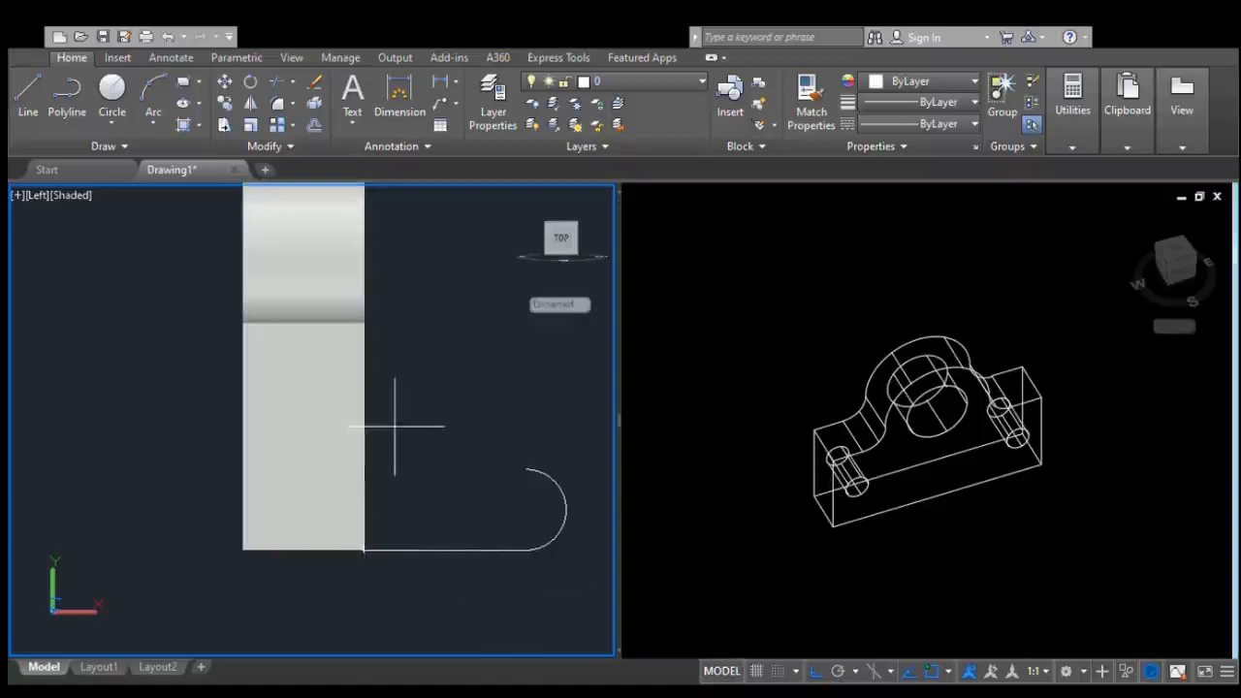
mouse_move(395, 426)
shift+middle_down()
mouse_move(540, 472)
mouse_move(504, 516)
shift+middle_up()
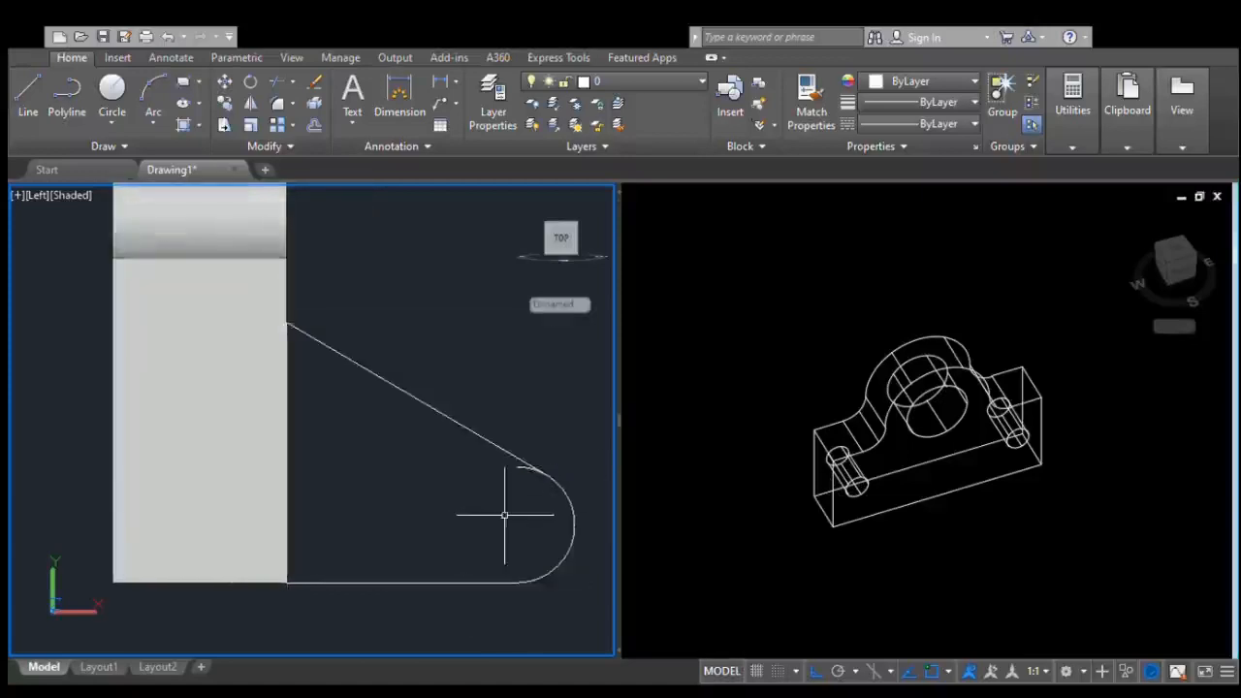
scroll(504, 516, up, 3)
scroll(451, 489, down, 6)
Step: Place a small hole circle centred in the lug profile's rounded end
click(863, 528)
scroll(881, 535, up, 2)
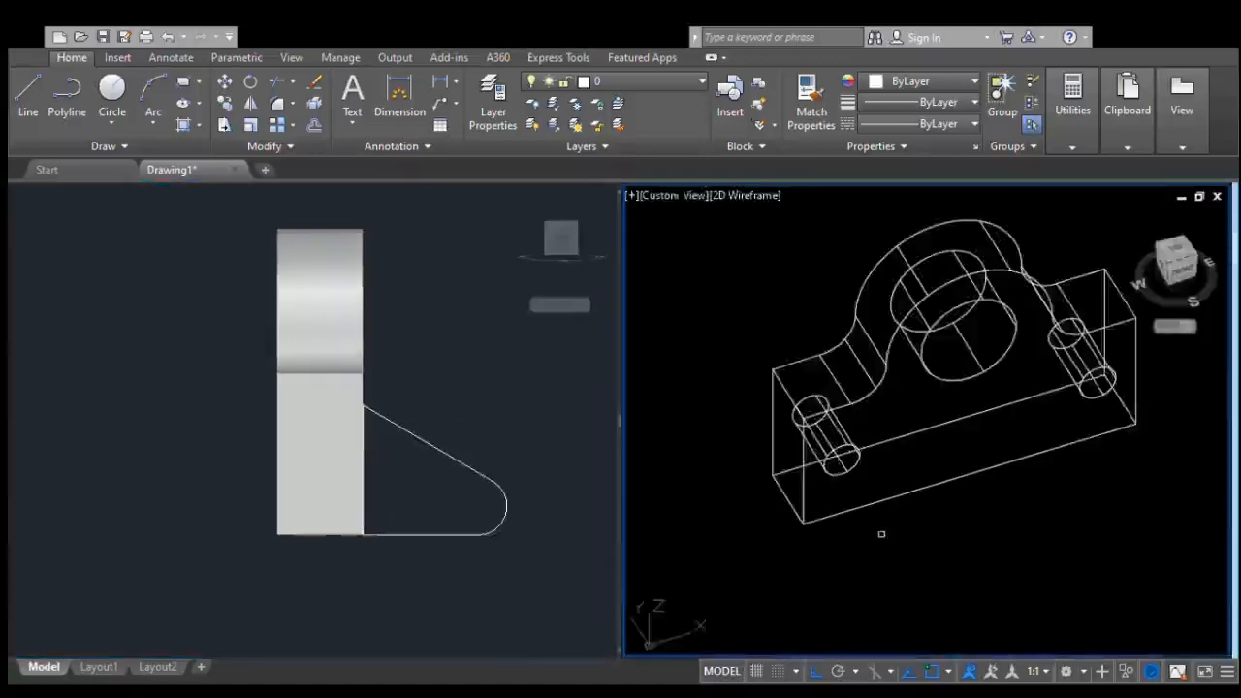
mouse_move(882, 535)
shift+middle_down()
mouse_move(976, 442)
mouse_move(897, 548)
shift+middle_up()
click(1174, 251)
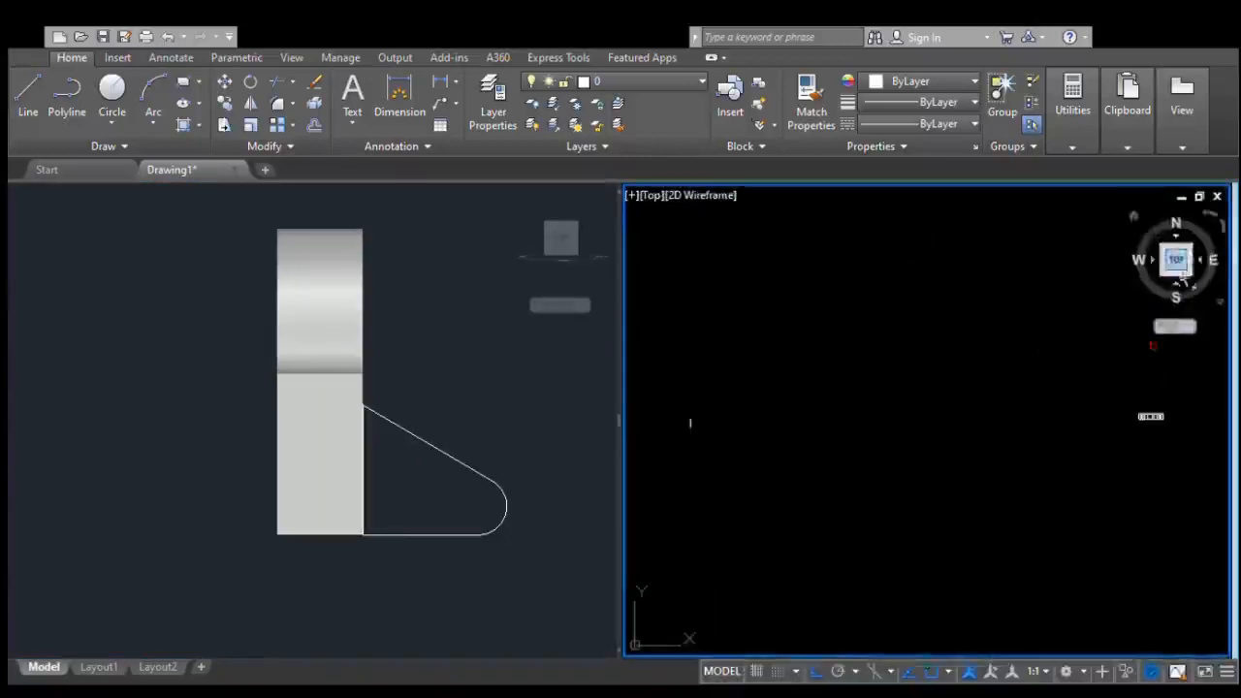
scroll(1165, 407, up, 6)
shift+middle_drag(974, 543, 1008, 465)
click(509, 428)
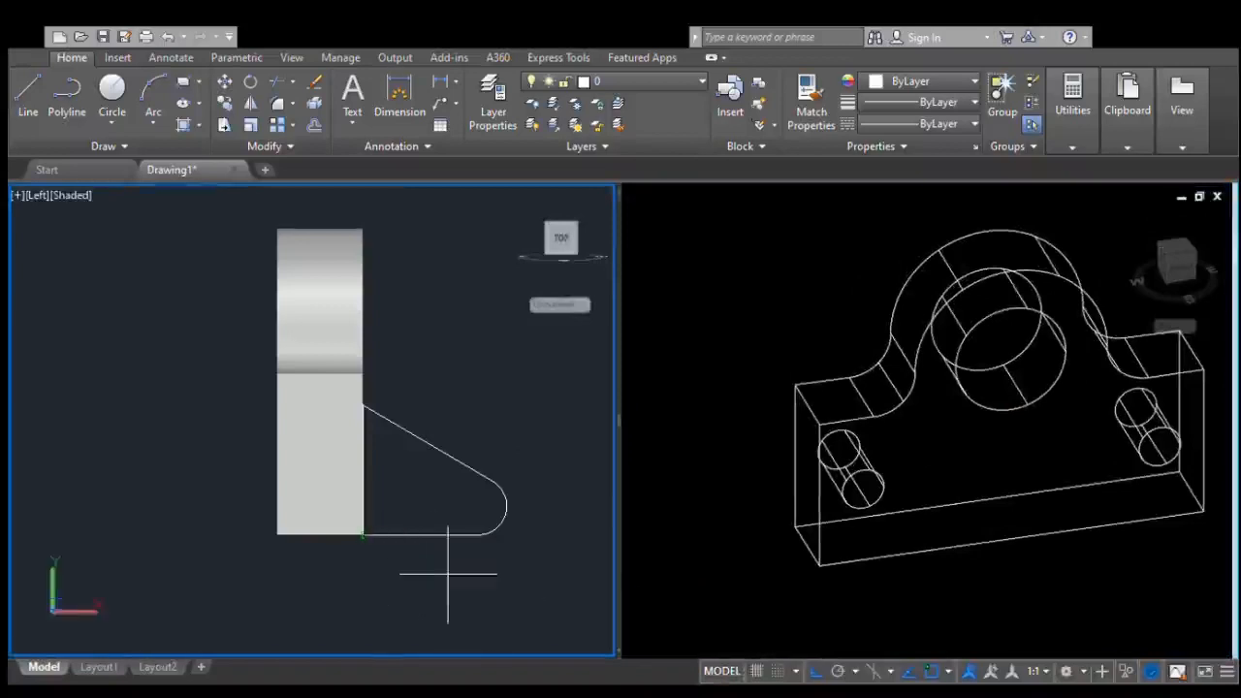
click(469, 498)
key(m)
key(Return)
click(554, 558)
click(554, 549)
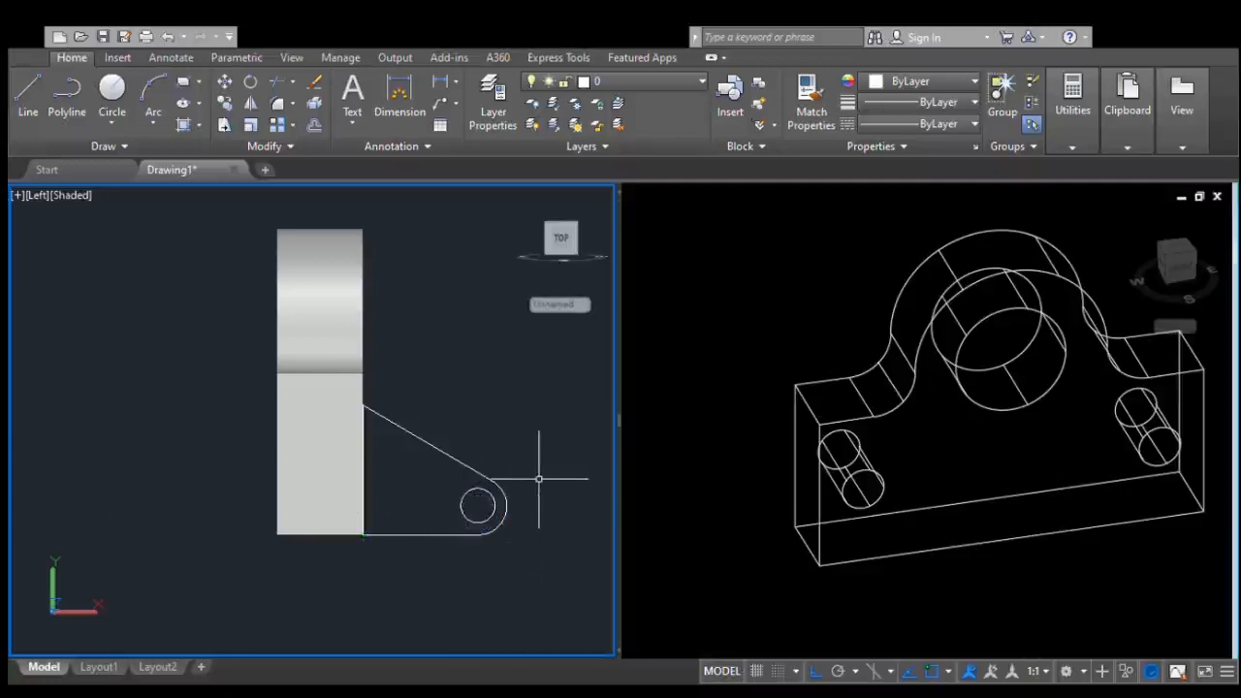
Step: Join the lug profile's straight edges and end arc into one closed outline, leaving the small circle separate
scroll(536, 485, down, 3)
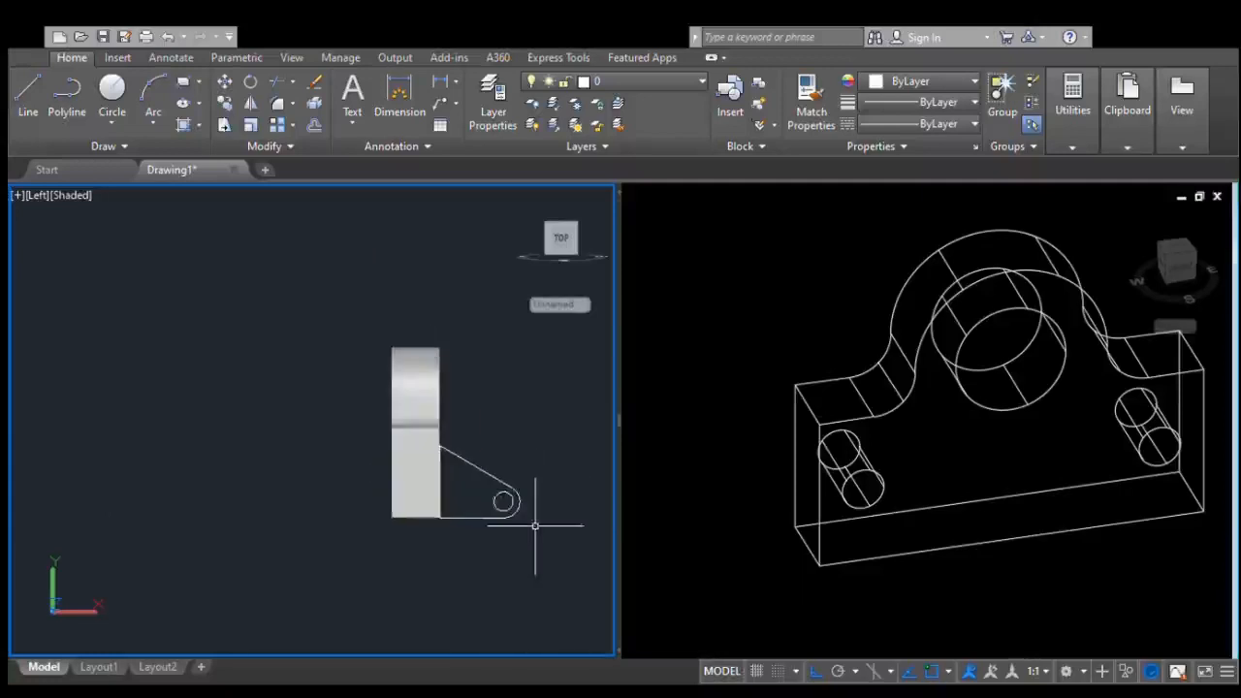
shift+middle_drag(520, 542, 407, 485)
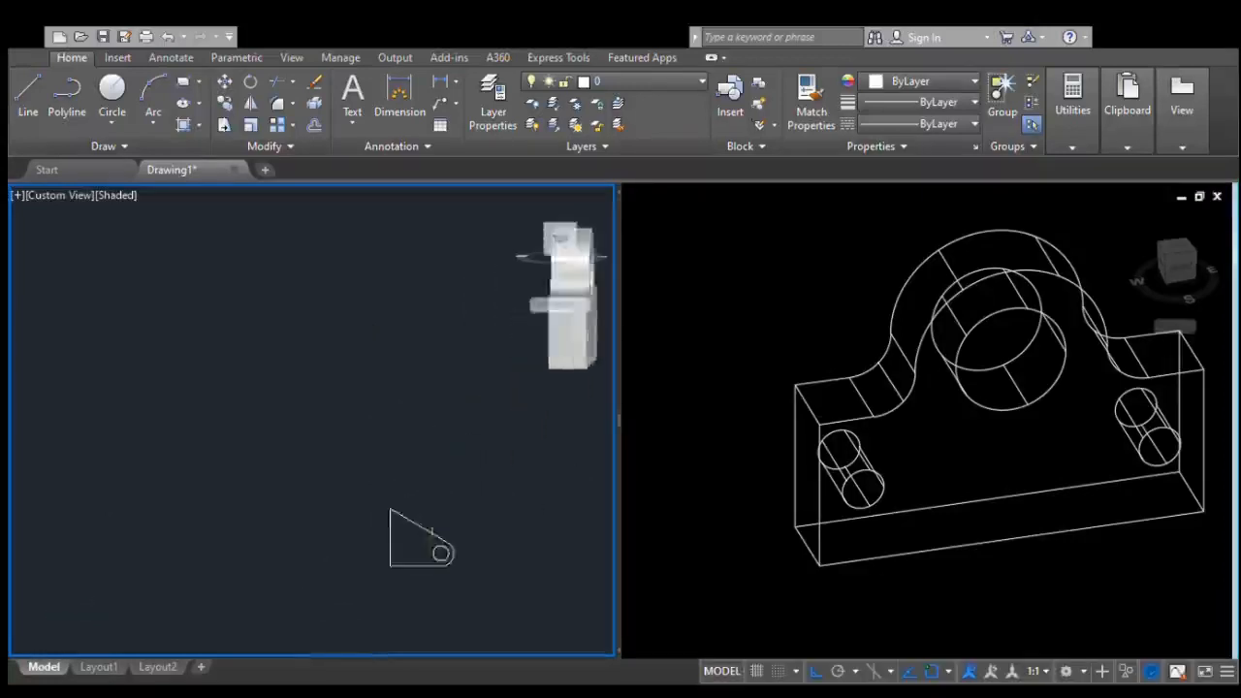
click(394, 506)
click(454, 551)
click(310, 602)
key(j)
key(Return)
Step: Extrude the joined lug outline into a thick solid and select the new solid
click(385, 502)
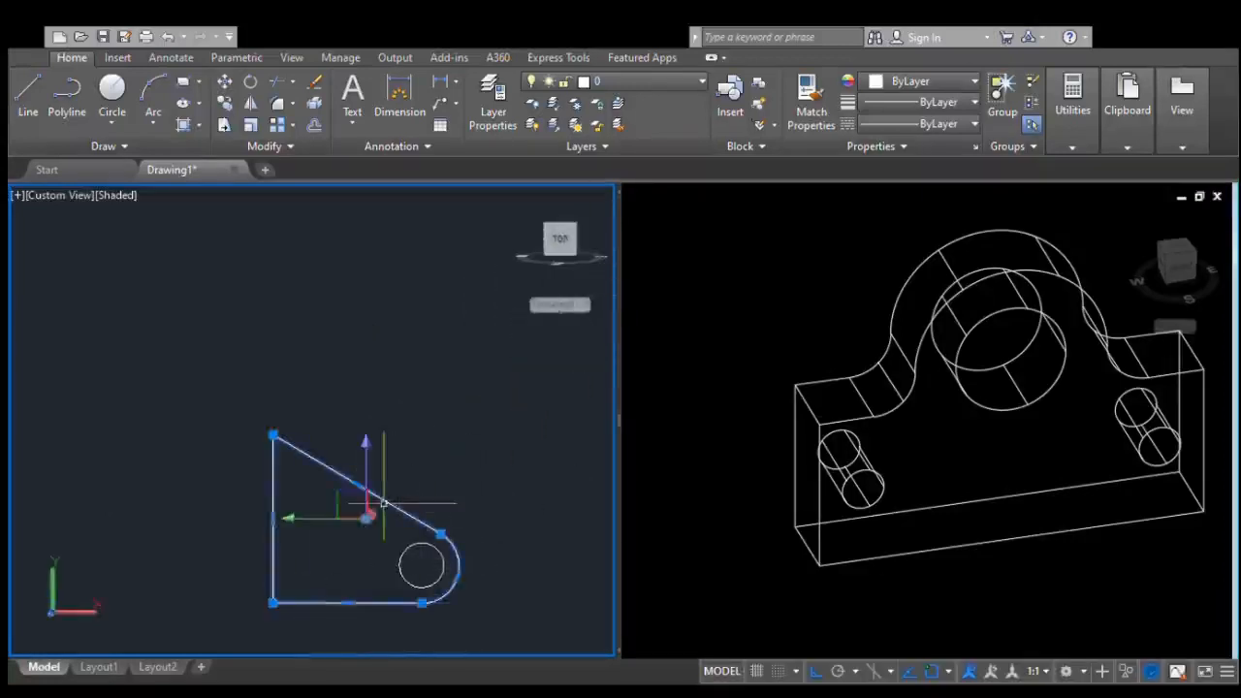
text(ext)
key(Return)
scroll(417, 541, up, 1)
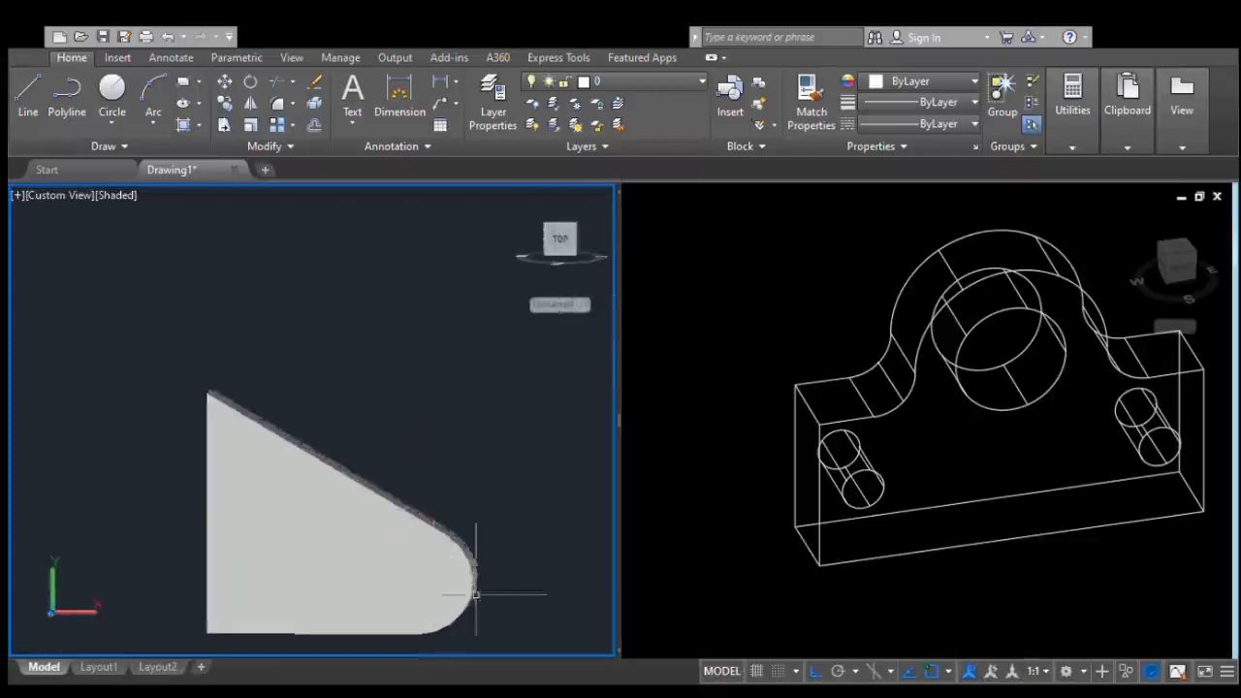
middle_drag(476, 592, 449, 564)
scroll(407, 531, down, 2)
shift+middle_drag(484, 432, 443, 443)
click(383, 553)
scroll(434, 560, up, 3)
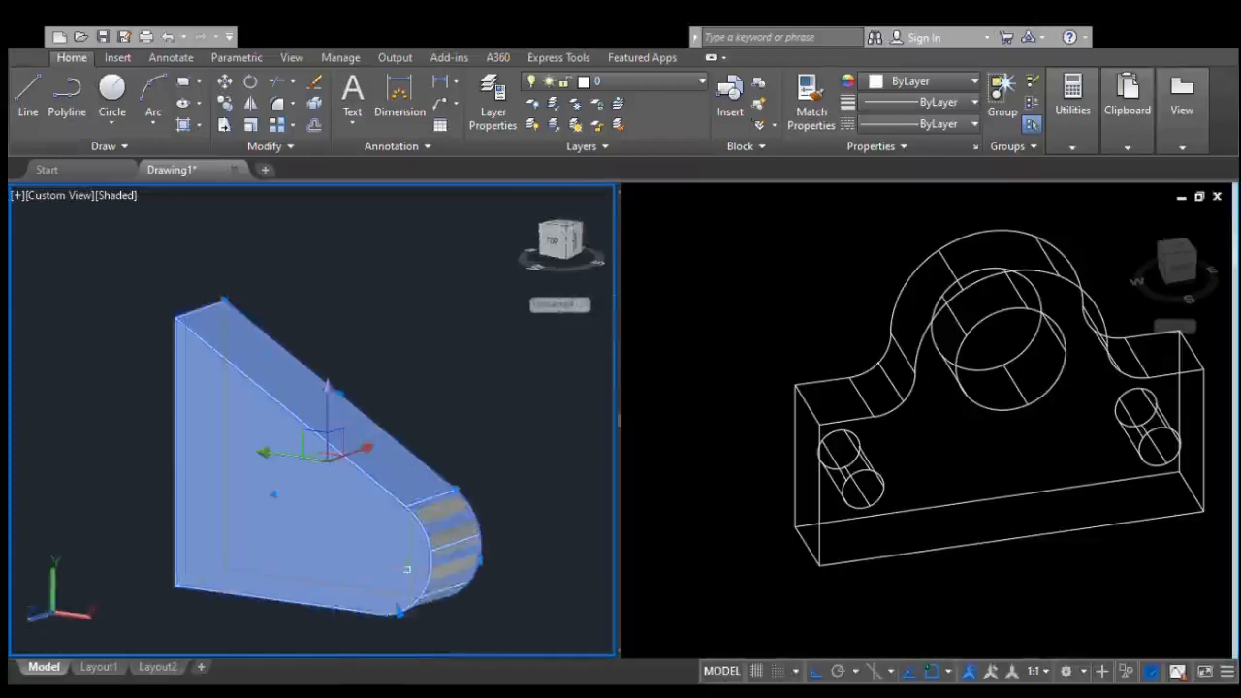
Step: Cut the small circle through the lug's rounded end as a through hole
scroll(427, 548, down, 2)
shift+middle_drag(493, 540, 281, 464)
key(Escape)
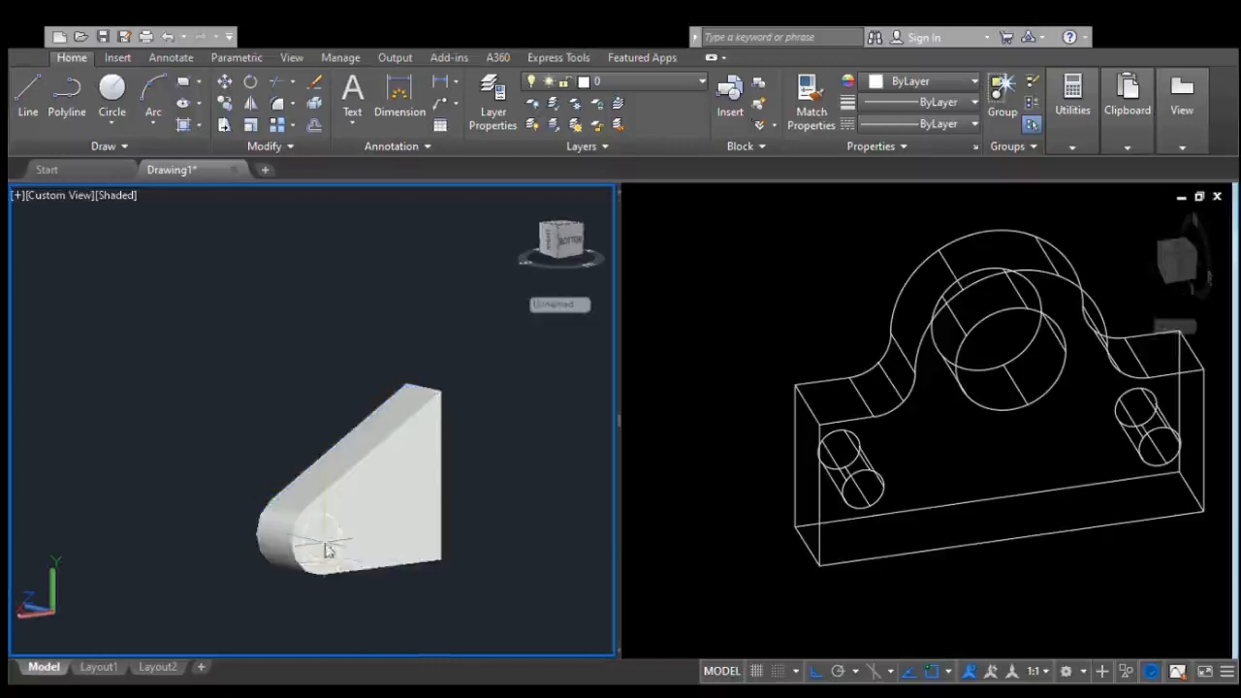
click(324, 539)
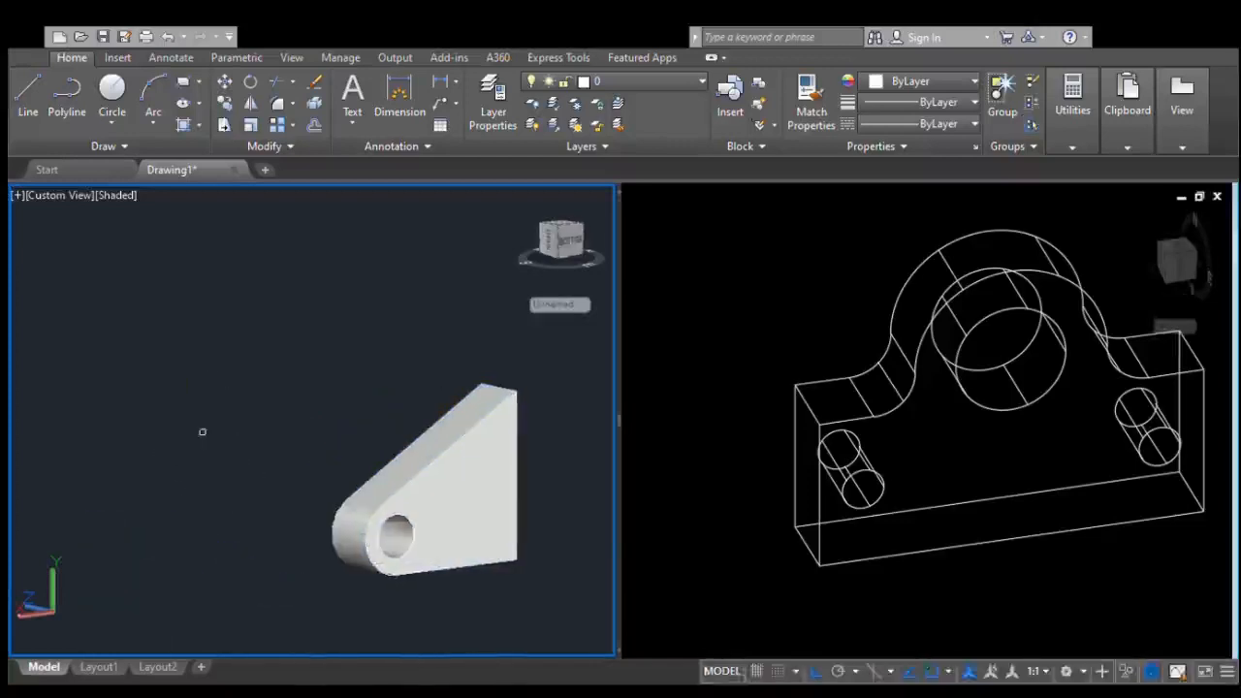
Step: Move the drilled lug onto the plate so that it sits flush at the front bottom corner
middle_drag(183, 496, 407, 568)
scroll(437, 535, down, 4)
scroll(357, 594, up, 2)
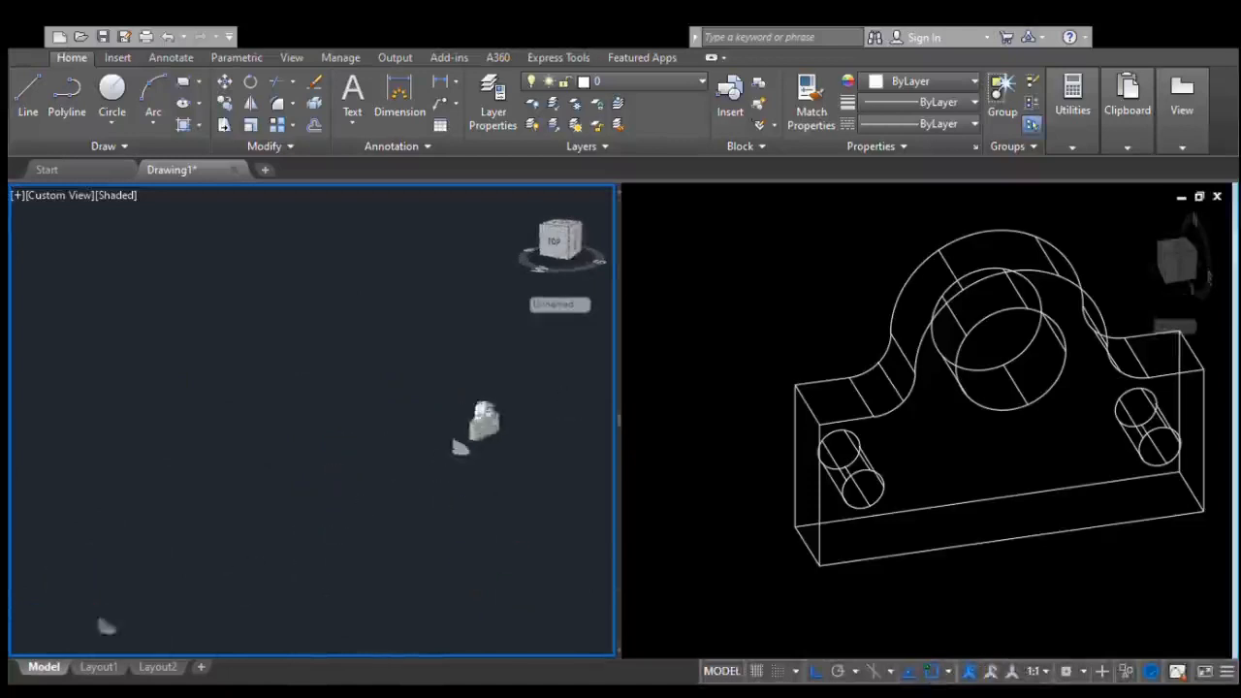
scroll(420, 528, up, 3)
scroll(436, 504, up, 5)
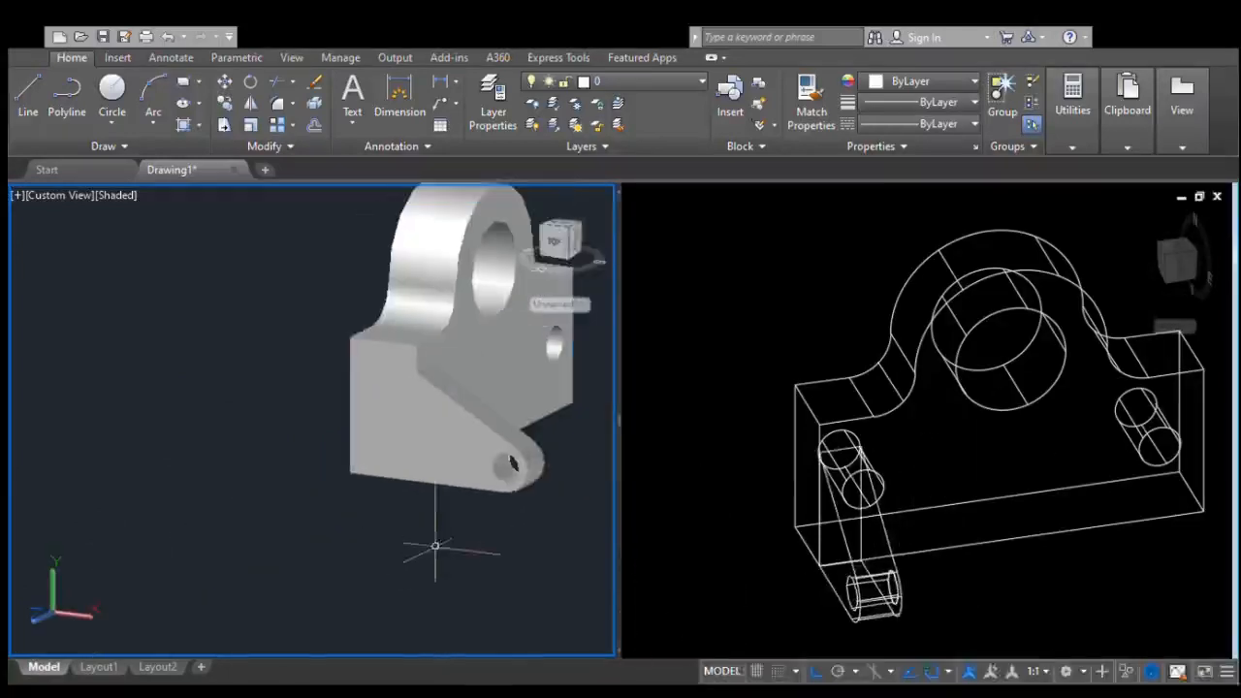
Step: Move the lug inward along the plate's front bottom edge, away from the corner
click(455, 426)
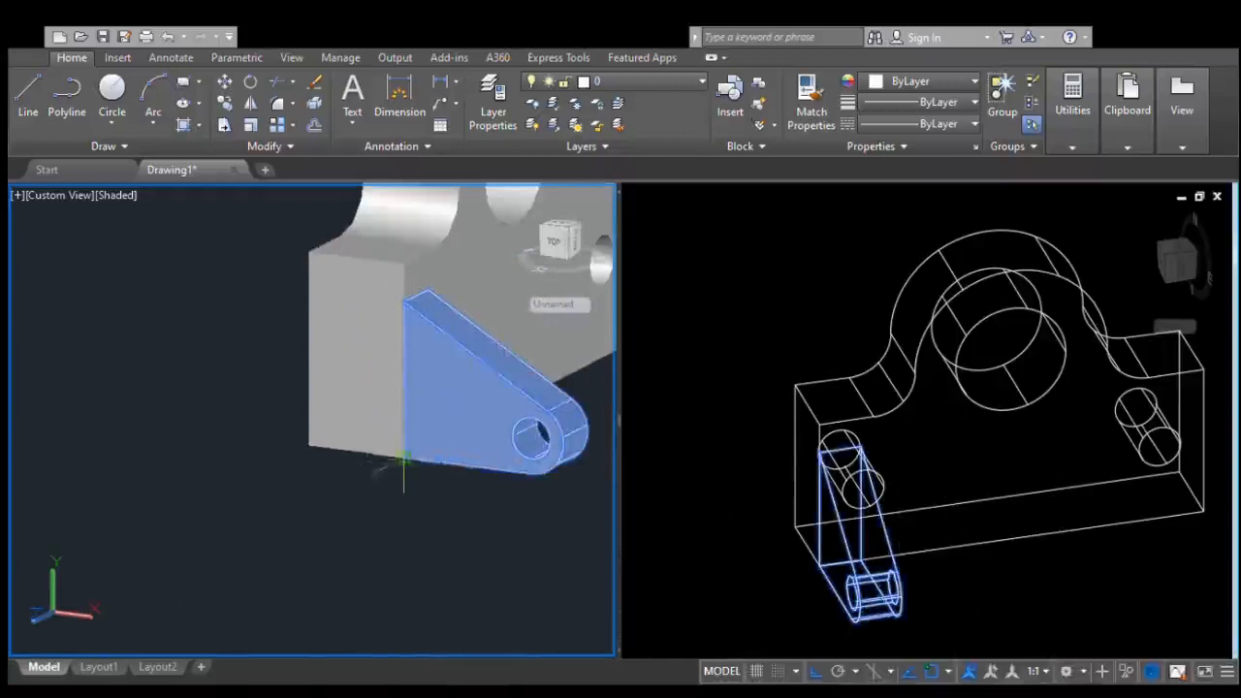
click(404, 457)
click(458, 427)
scroll(444, 433, down, 5)
Step: In the Front view, mirror the lug about the vertical line through the midpoint of the plate's bottom edge, keeping the original
click(553, 243)
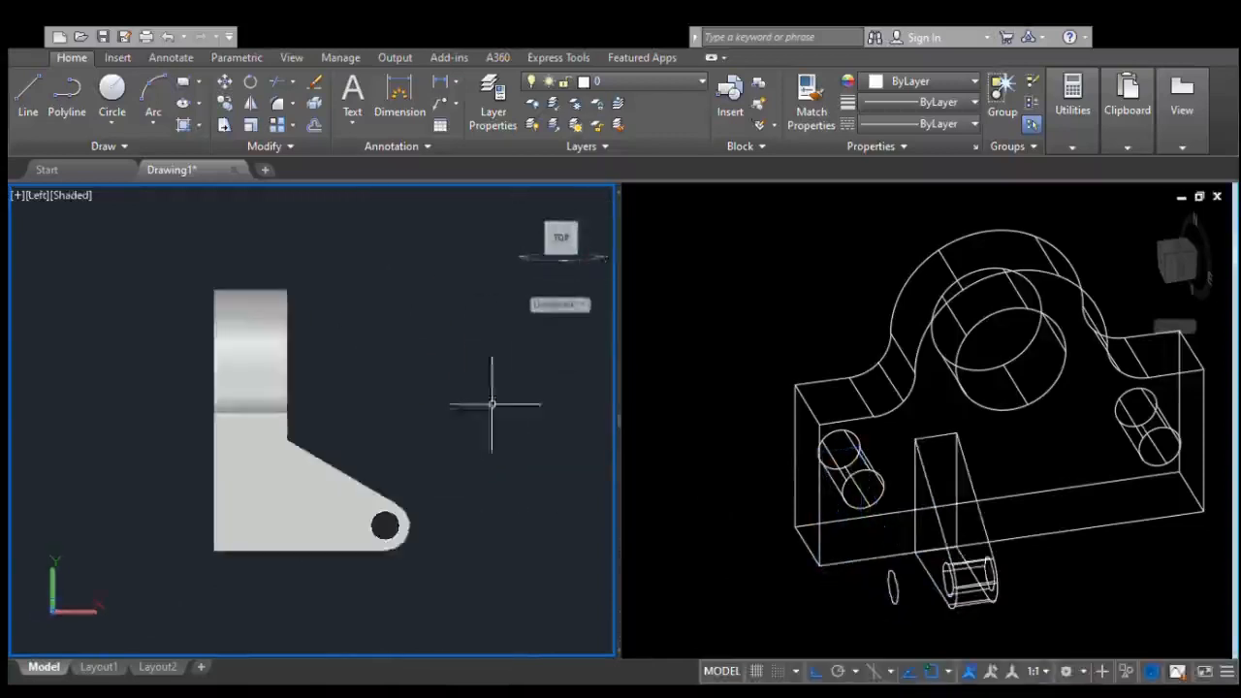
shift+middle_drag(473, 540, 482, 560)
click(552, 230)
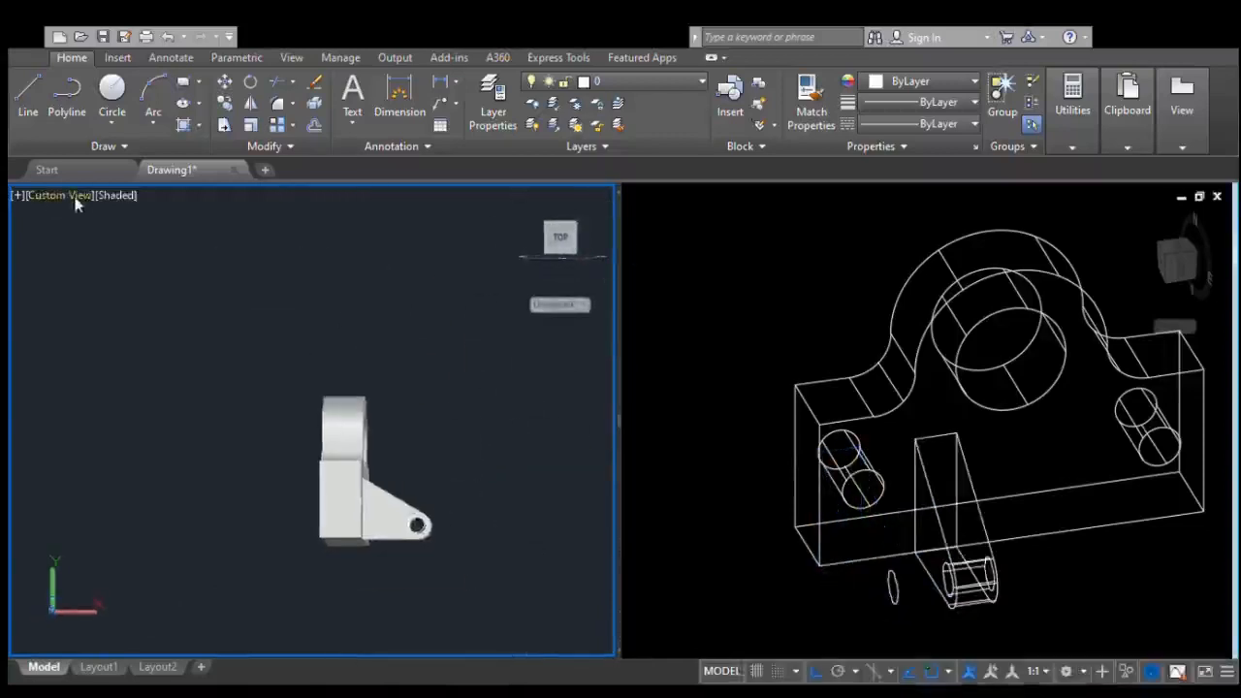
scroll(387, 452, up, 3)
middle_drag(387, 452, 229, 464)
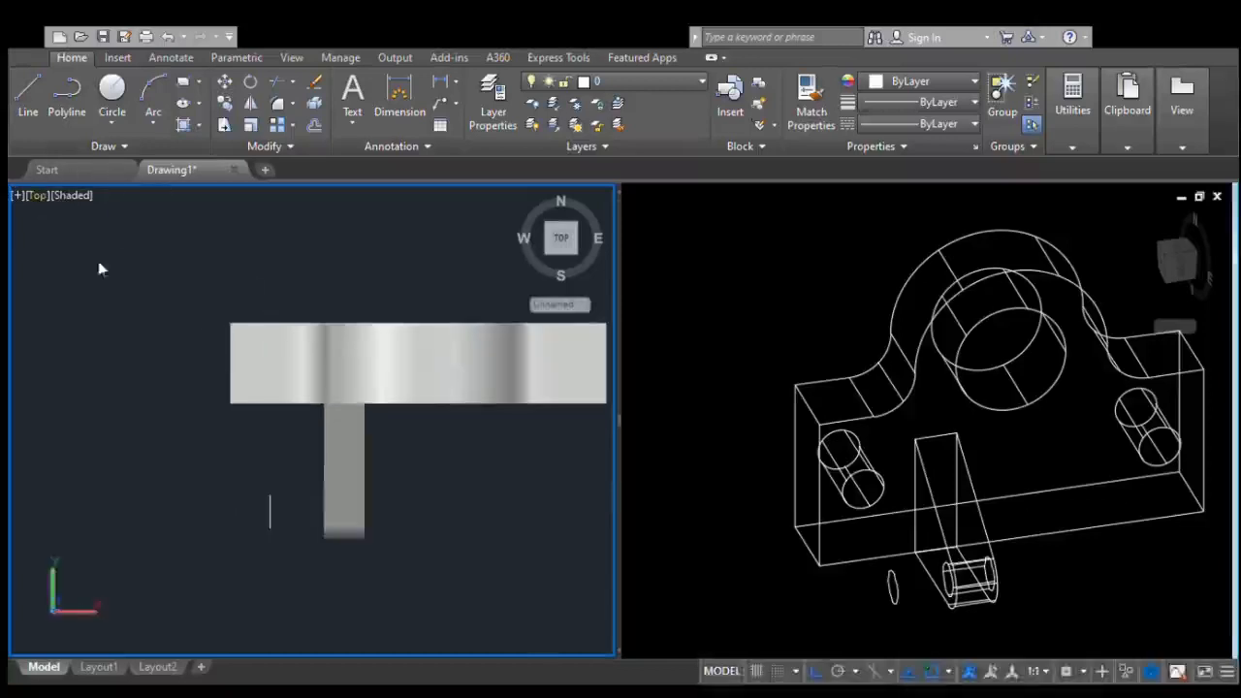
click(111, 314)
scroll(550, 431, up, 8)
middle_drag(550, 430, 239, 476)
scroll(320, 470, up, 3)
middle_drag(320, 471, 163, 483)
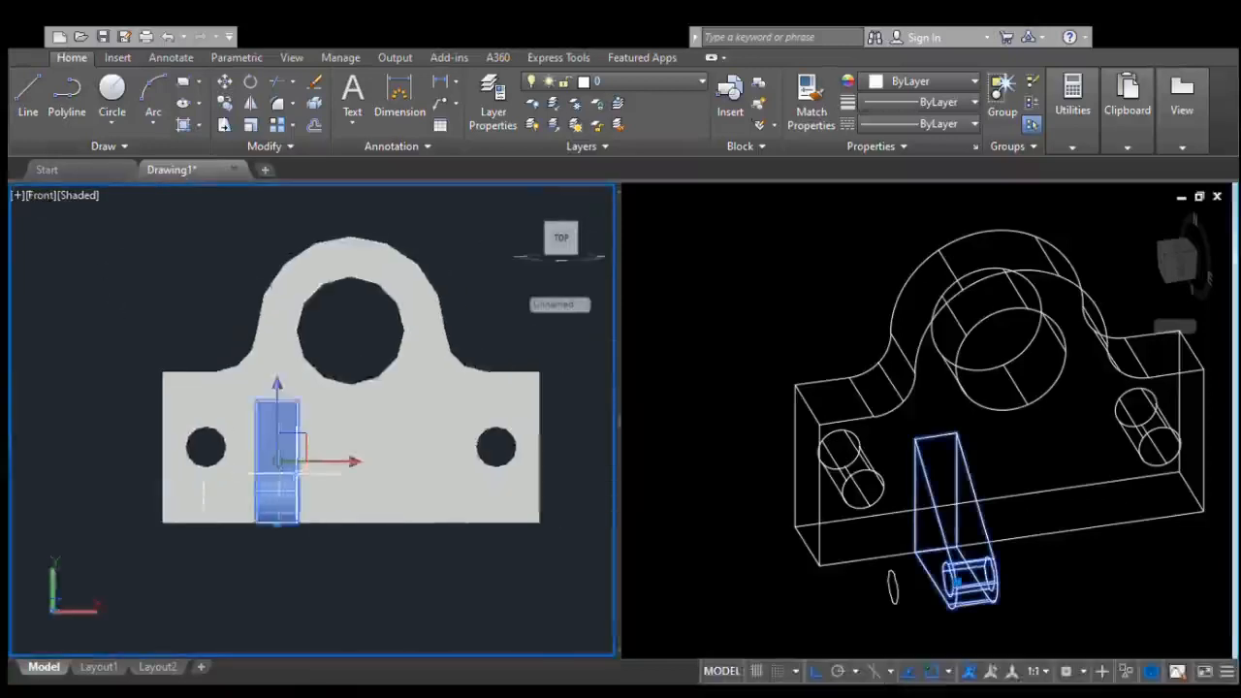
text(mi)
key(Return)
click(350, 523)
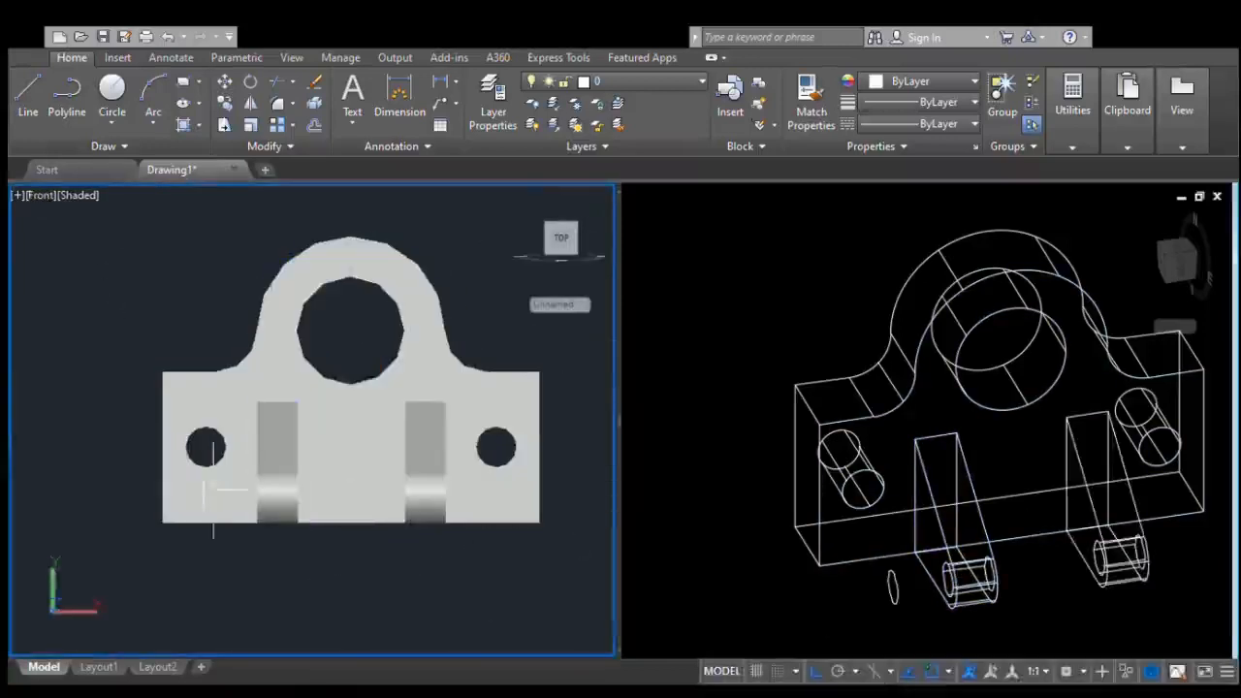
Step: Delete the leftover circle beside the first lug, and select the plate together with both lugs
mouse_move(375, 541)
shift+middle_down()
mouse_move(482, 573)
mouse_move(443, 587)
mouse_move(385, 533)
shift+middle_up()
scroll(485, 568, up, 5)
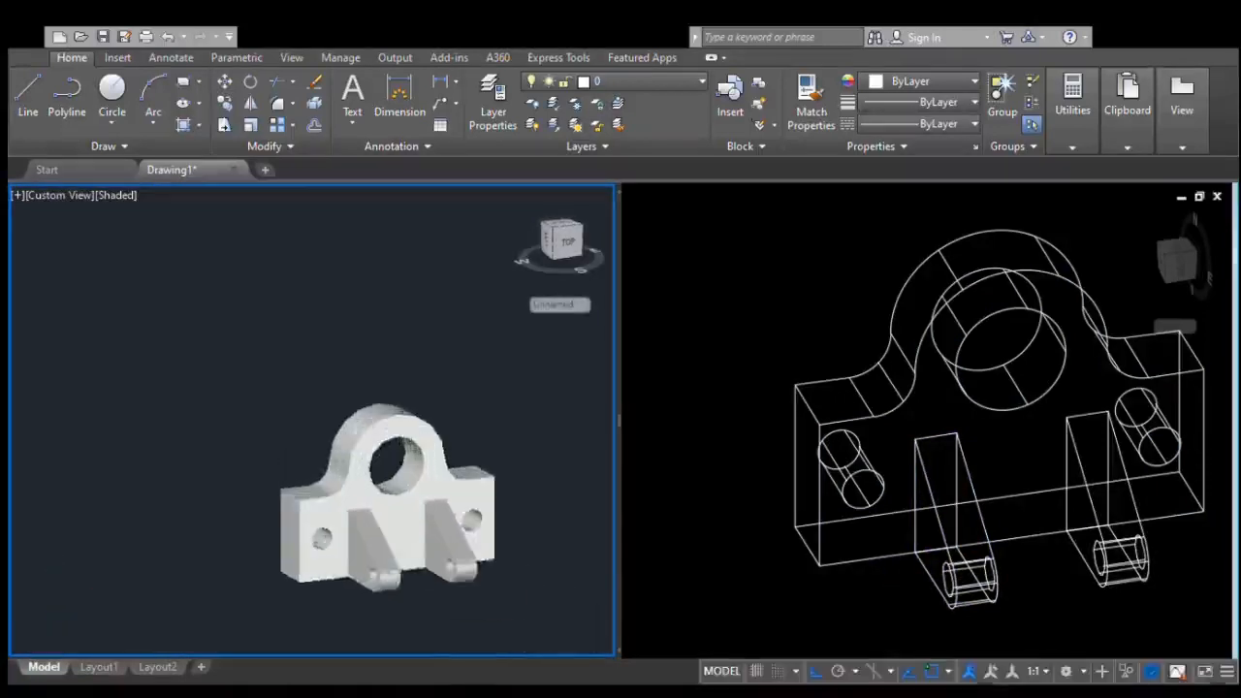
middle_drag(499, 572, 472, 539)
click(508, 593)
click(214, 351)
key(Escape)
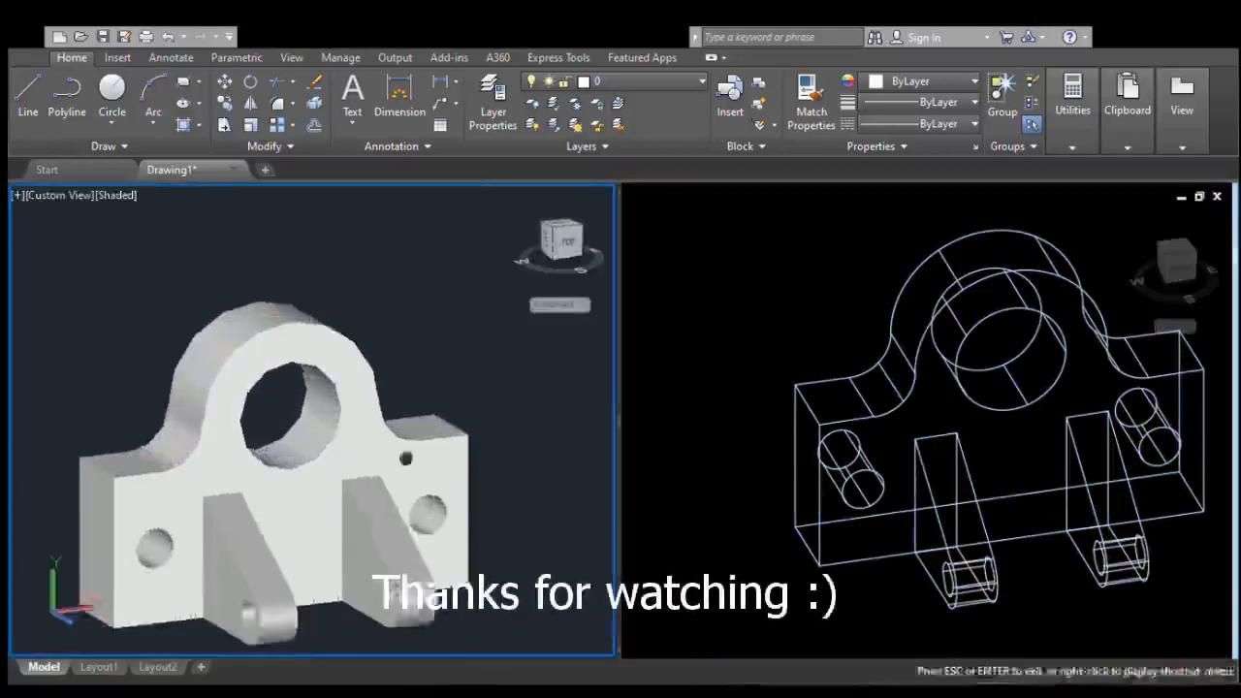
Step: Examine the finished bracket from several angles in both the shaded and wireframe viewports
middle_drag(406, 458, 406, 435)
scroll(359, 446, down, 1)
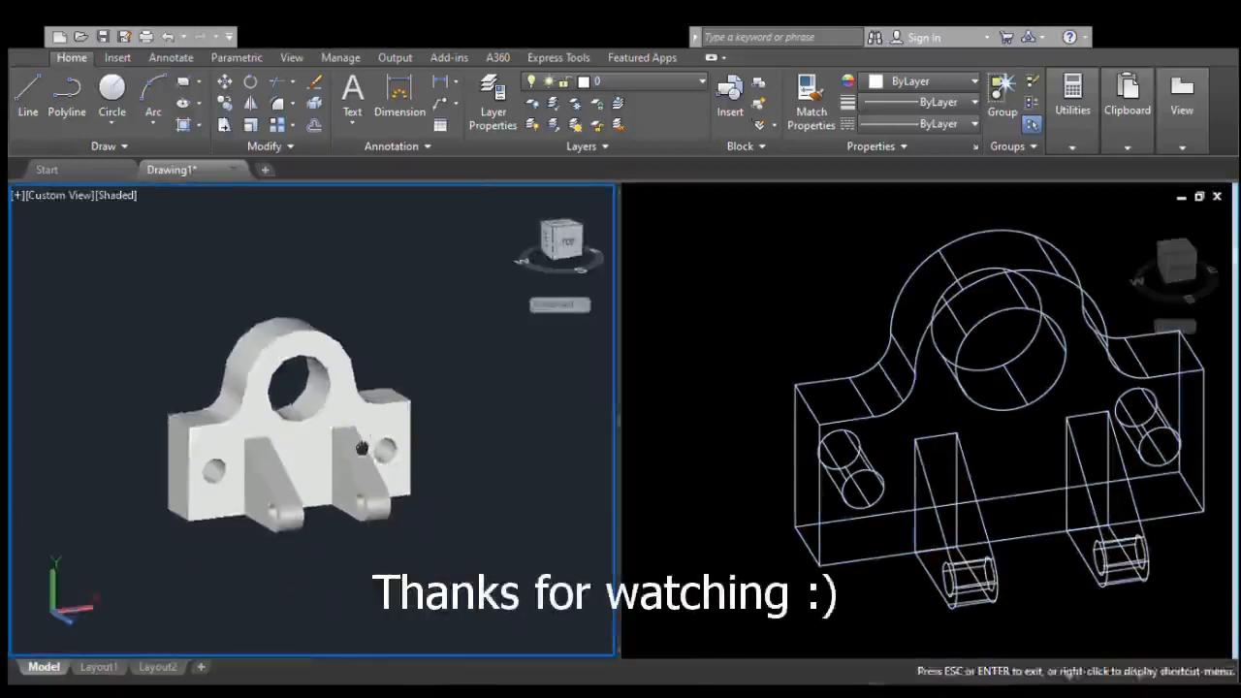
mouse_move(417, 549)
shift+middle_down()
mouse_move(64, 568)
mouse_move(422, 548)
mouse_move(405, 562)
mouse_move(465, 572)
shift+middle_up()
click(831, 590)
mouse_move(831, 589)
shift+middle_down()
mouse_move(948, 553)
mouse_move(769, 548)
shift+middle_up()
scroll(903, 368, down, 2)
scroll(922, 432, up, 2)
click(414, 461)
scroll(414, 462, up, 2)
middle_drag(414, 461, 443, 413)
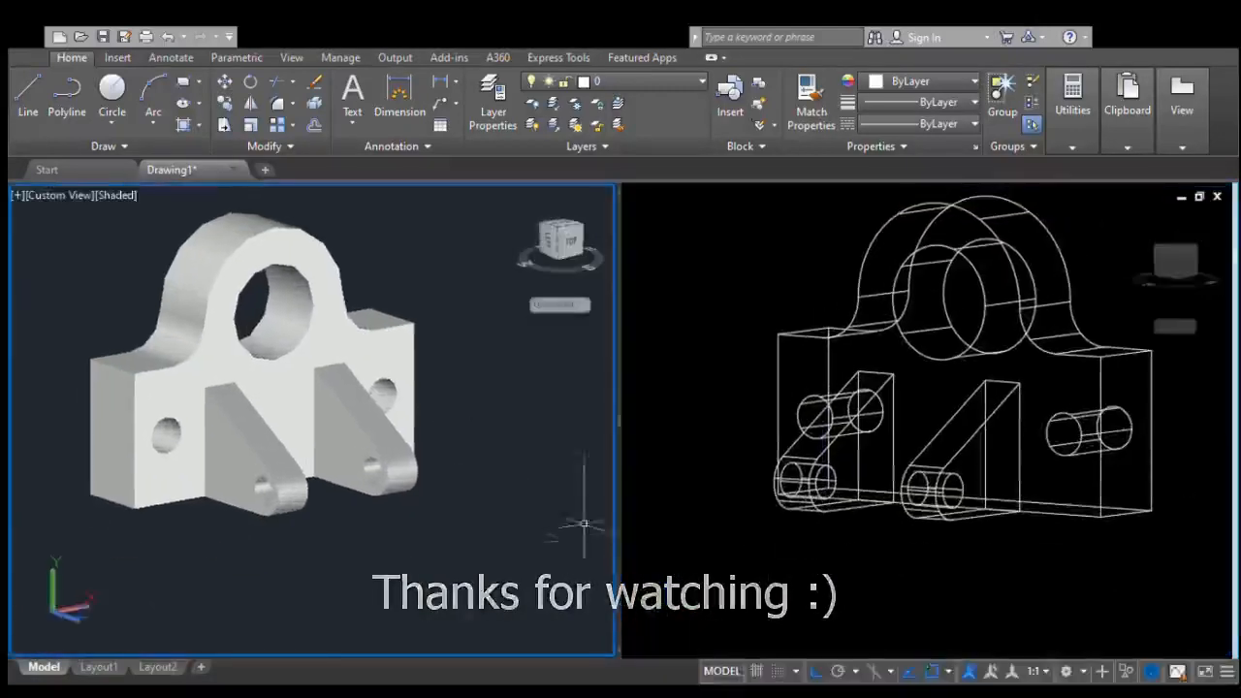